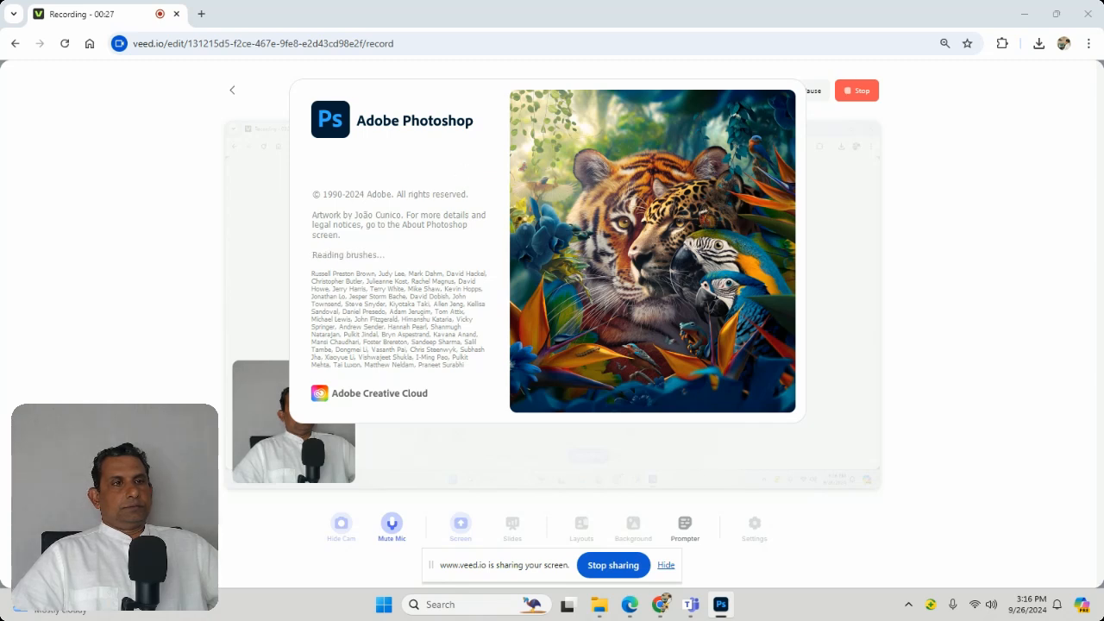
Hide the screen-sharing notice, switch to Photoshop and start setting up a new document
click(666, 565)
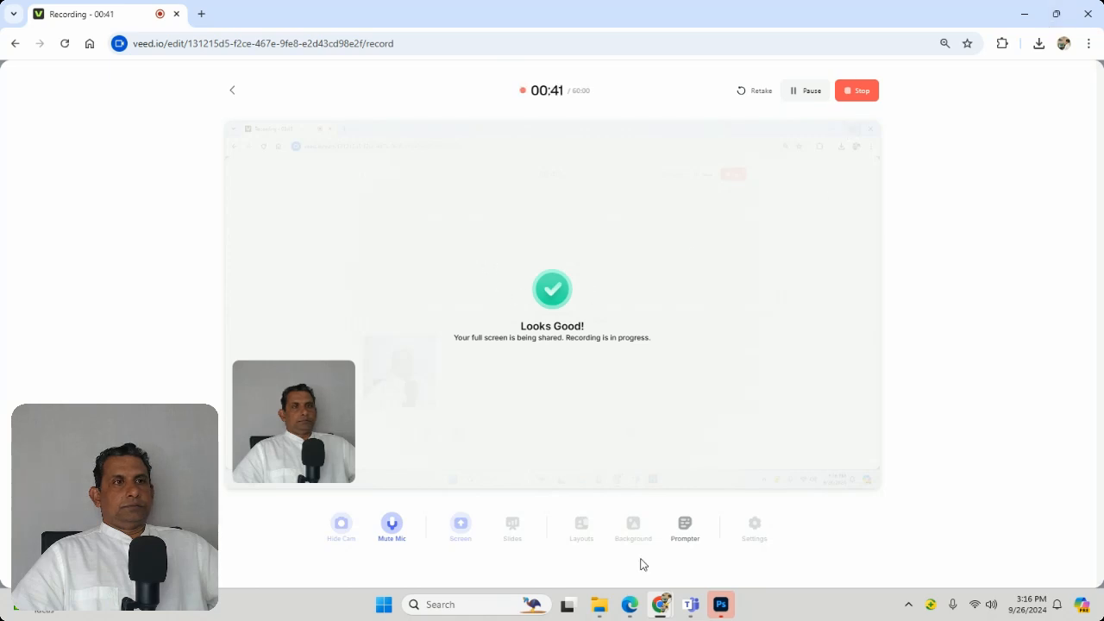
click(721, 604)
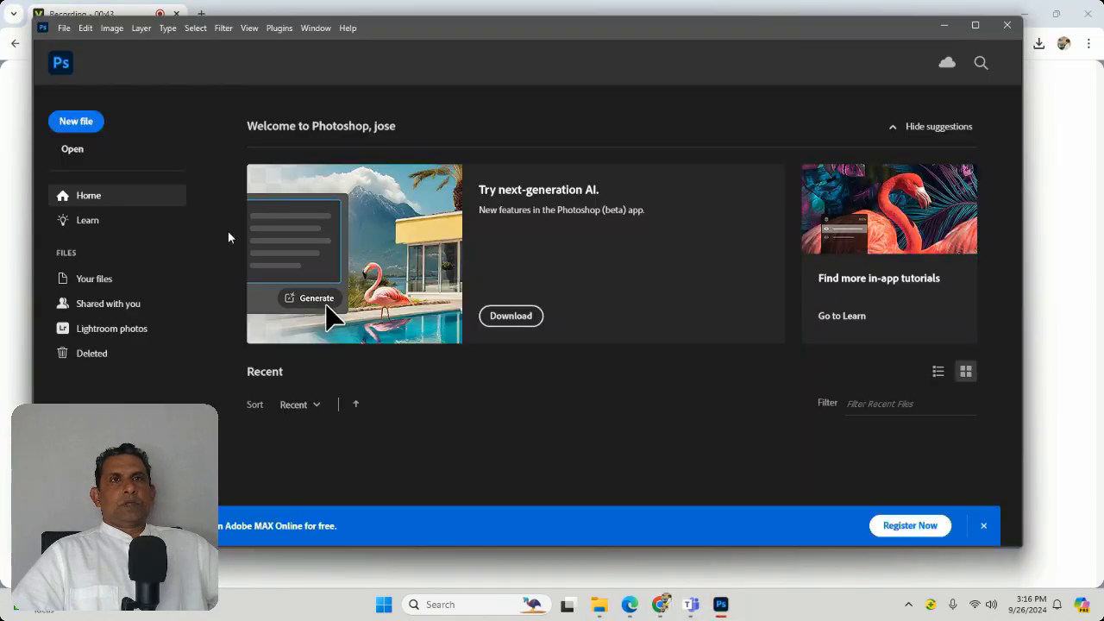
click(65, 28)
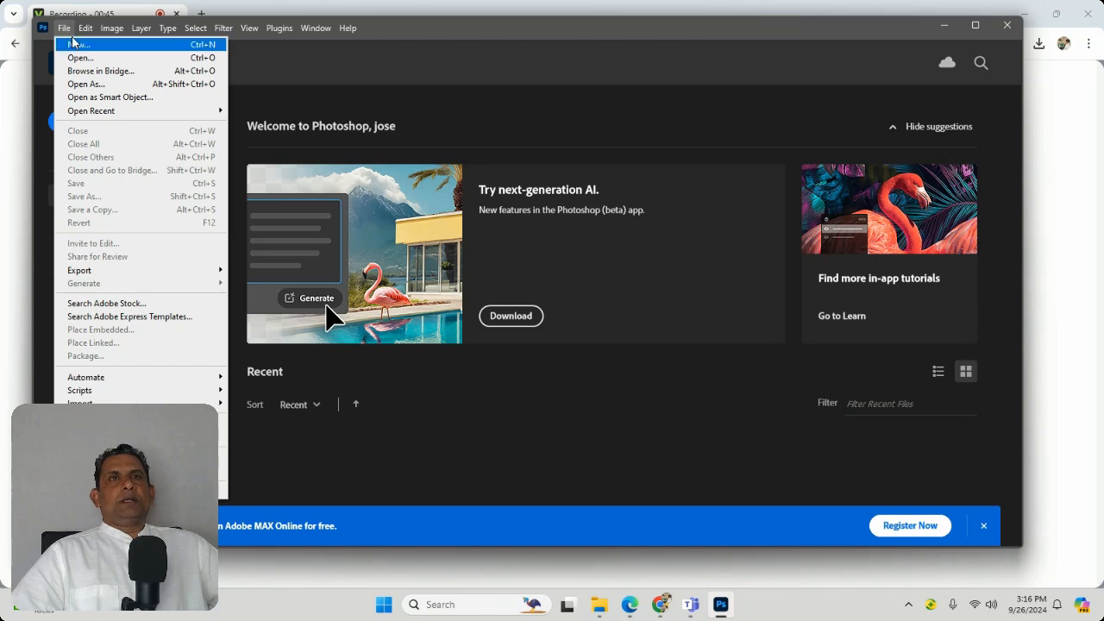
click(75, 44)
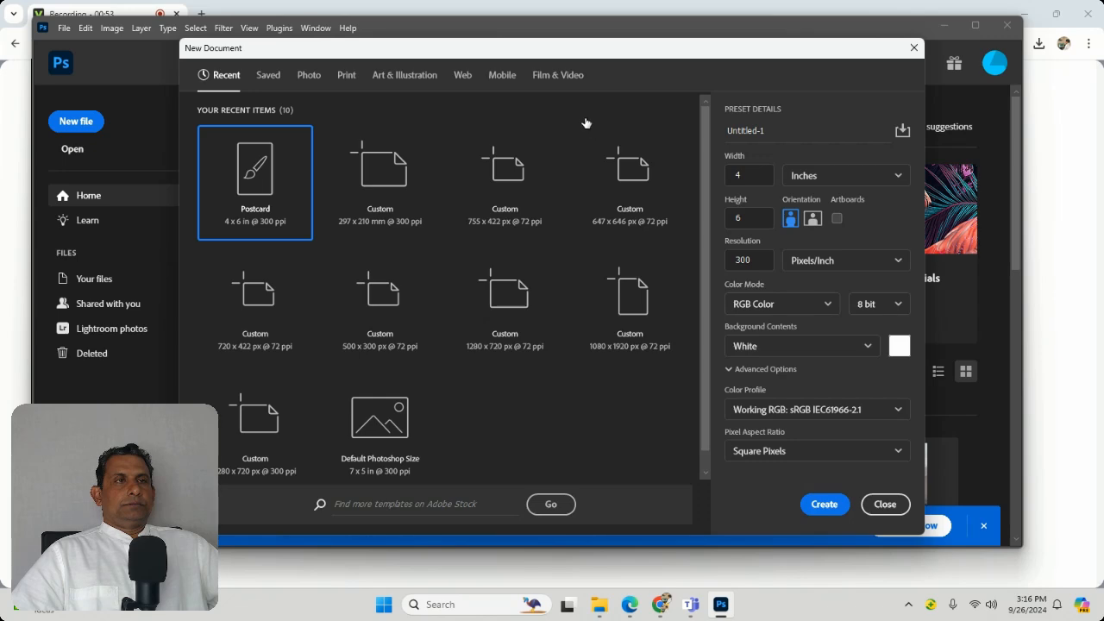
Browse the new-document presets under Saved, Photo, Print, Art & Illustration, Web, Mobile and Film & Video
click(269, 76)
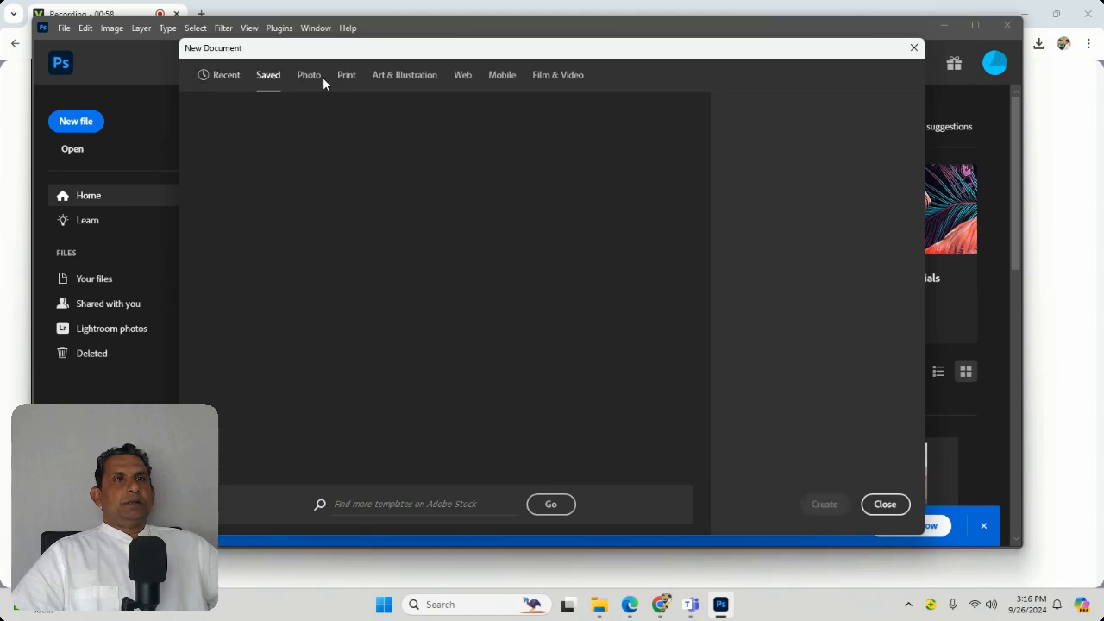
click(310, 78)
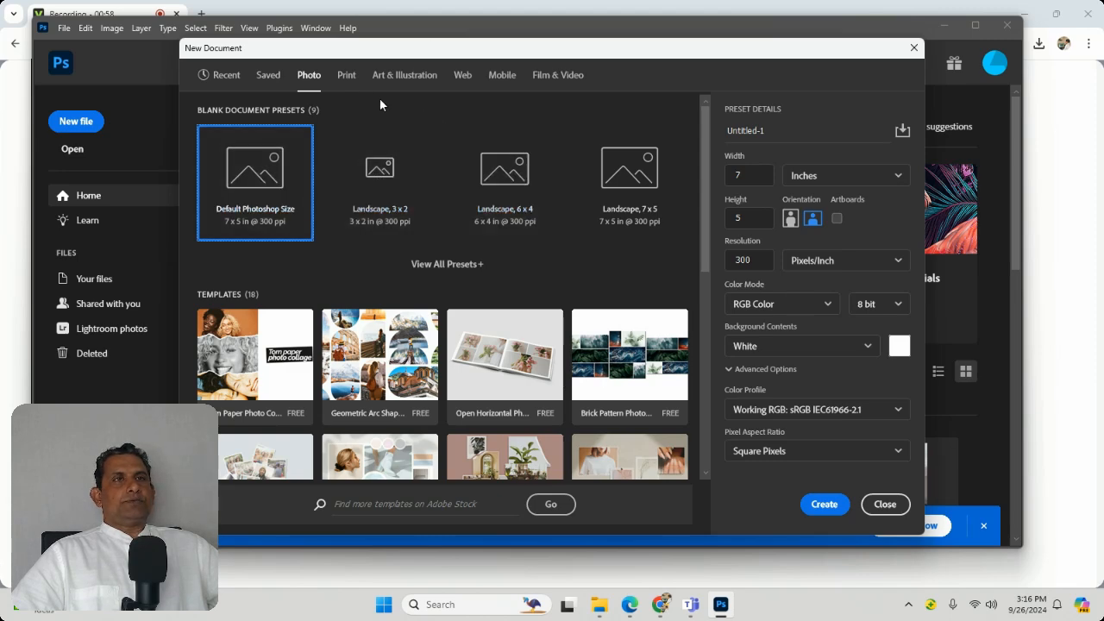
click(347, 77)
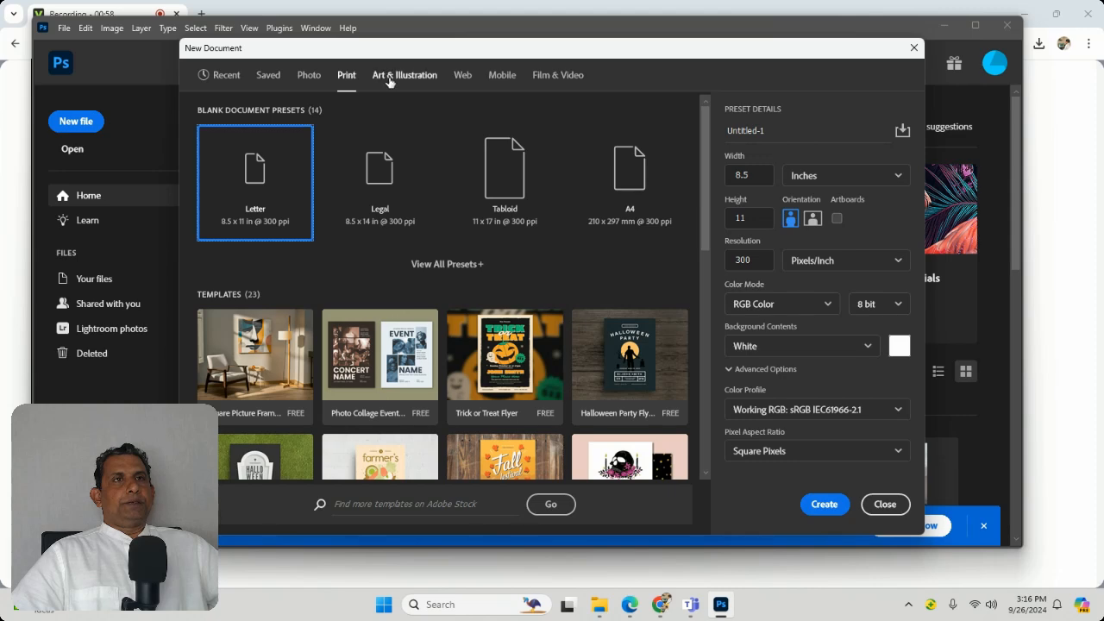
click(389, 80)
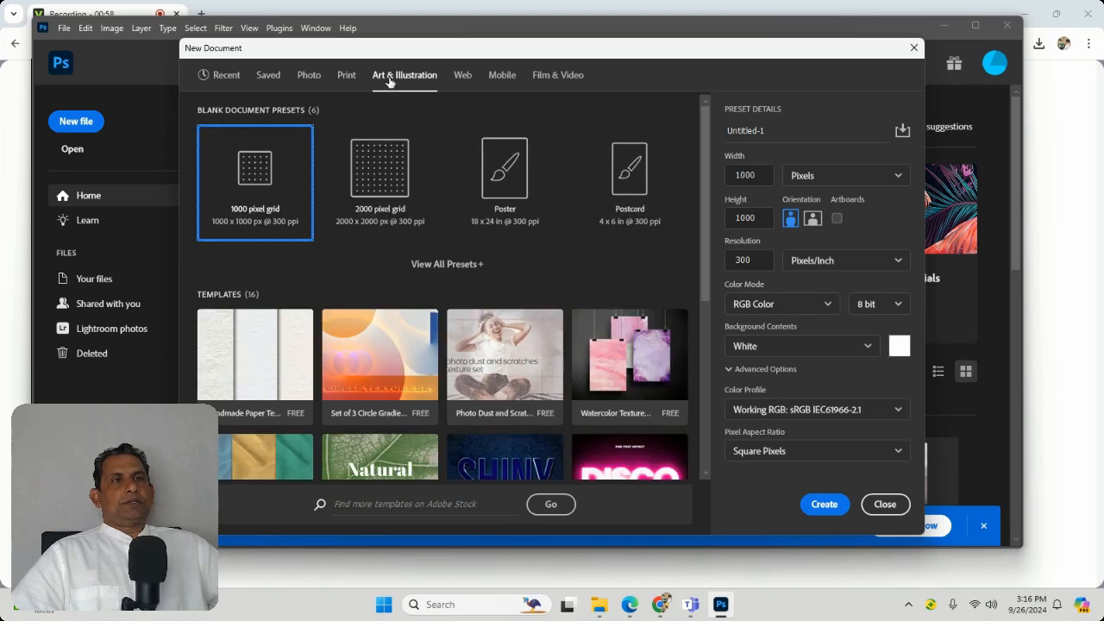
click(460, 84)
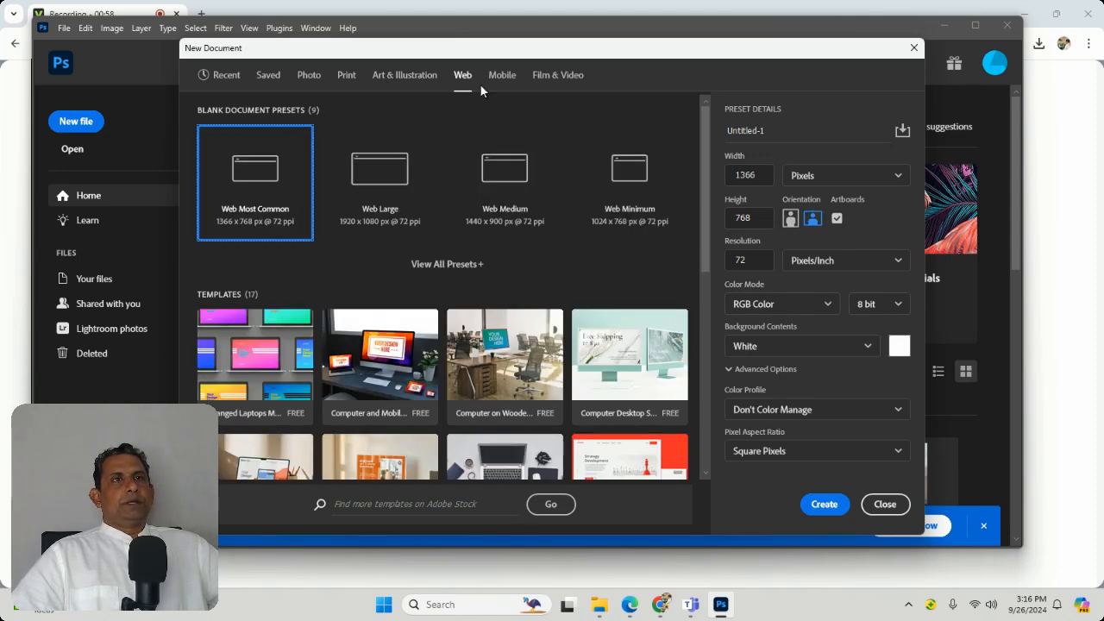
click(503, 86)
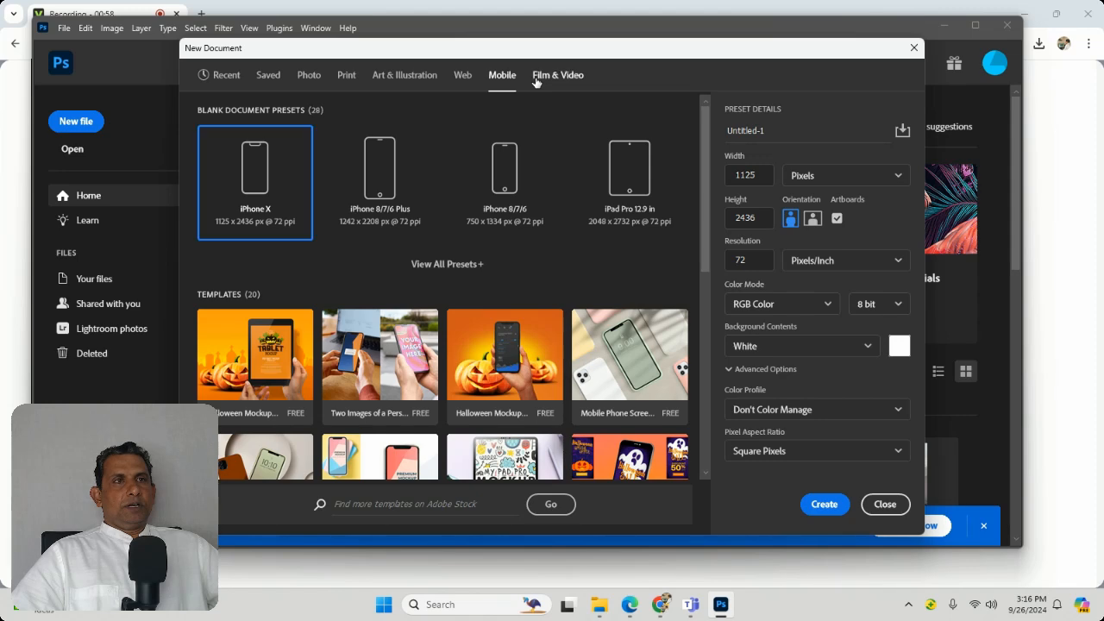
click(537, 82)
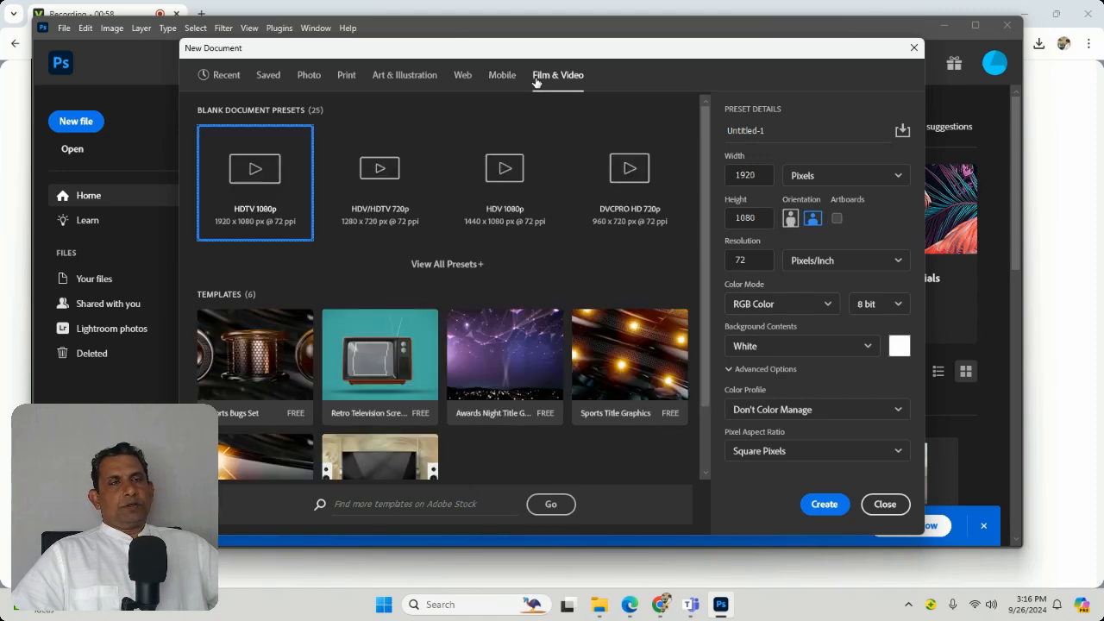
click(464, 88)
click(397, 88)
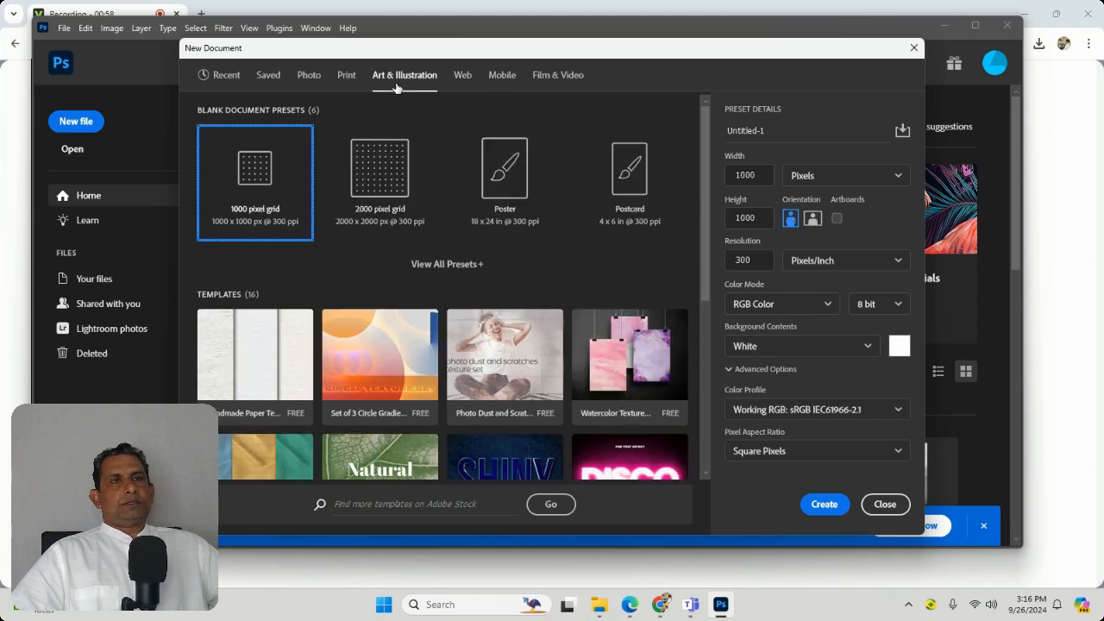
click(350, 86)
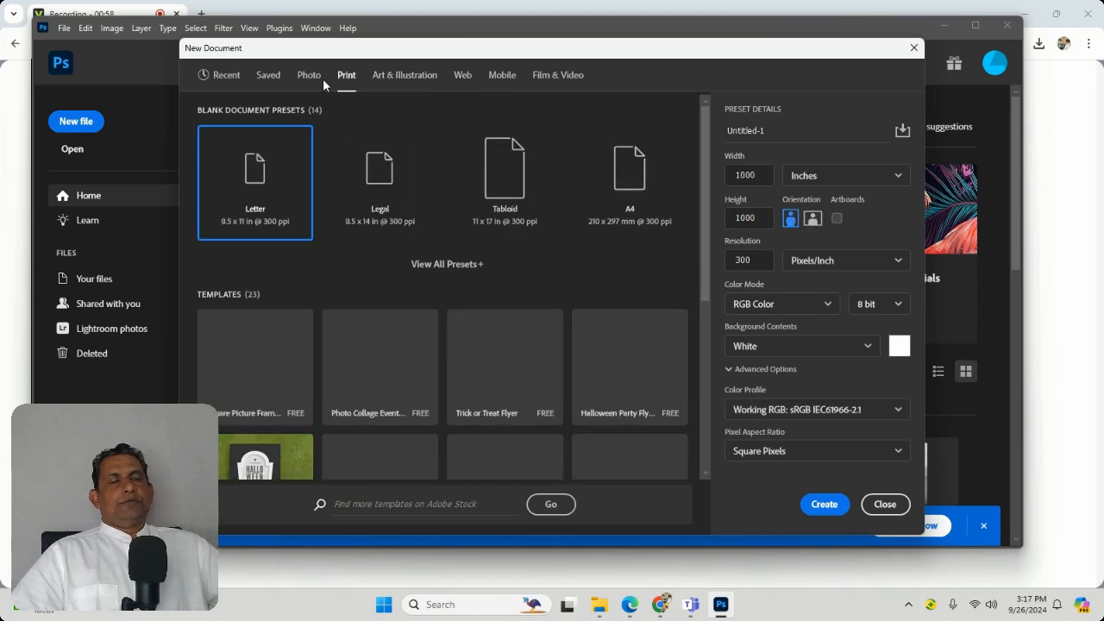
click(311, 80)
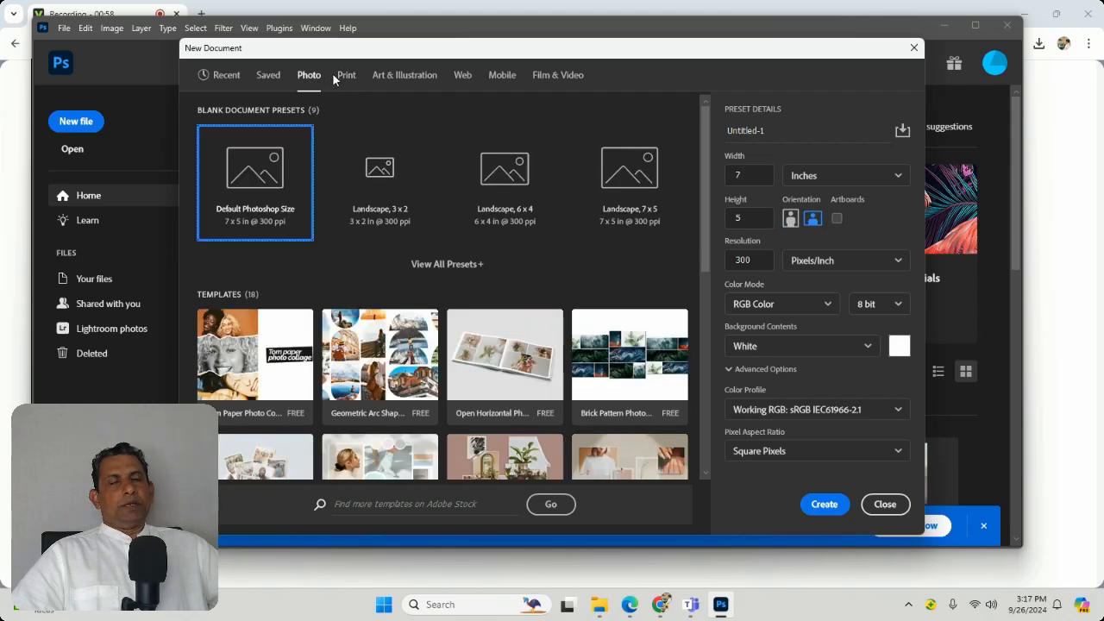
Create a blank document from the A4 print preset, 210 x 297 mm at 300 ppi
click(343, 77)
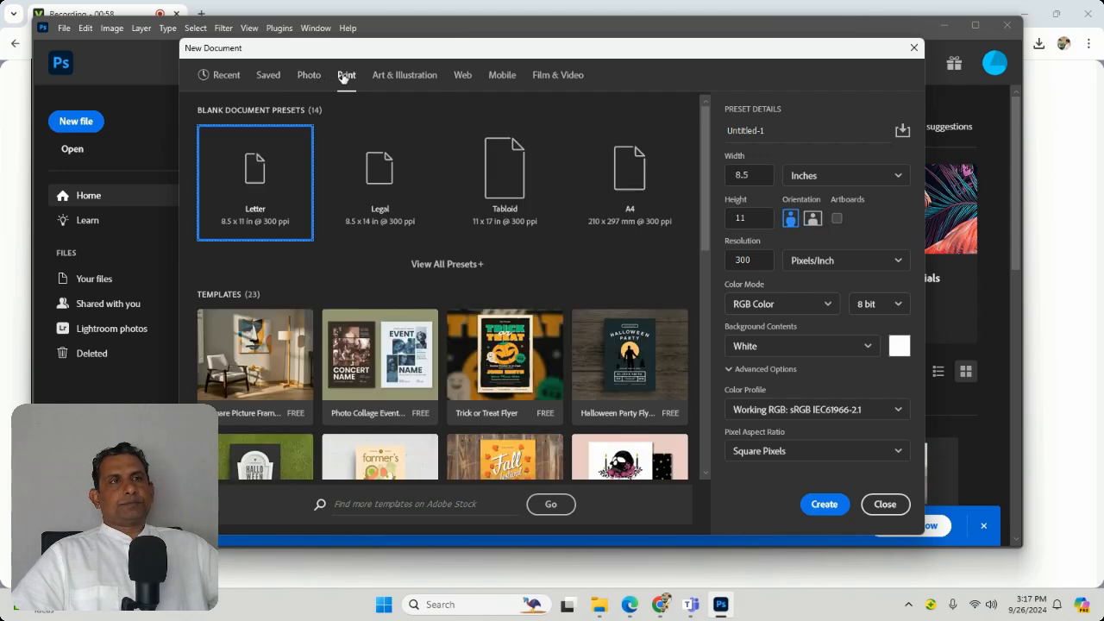
click(627, 175)
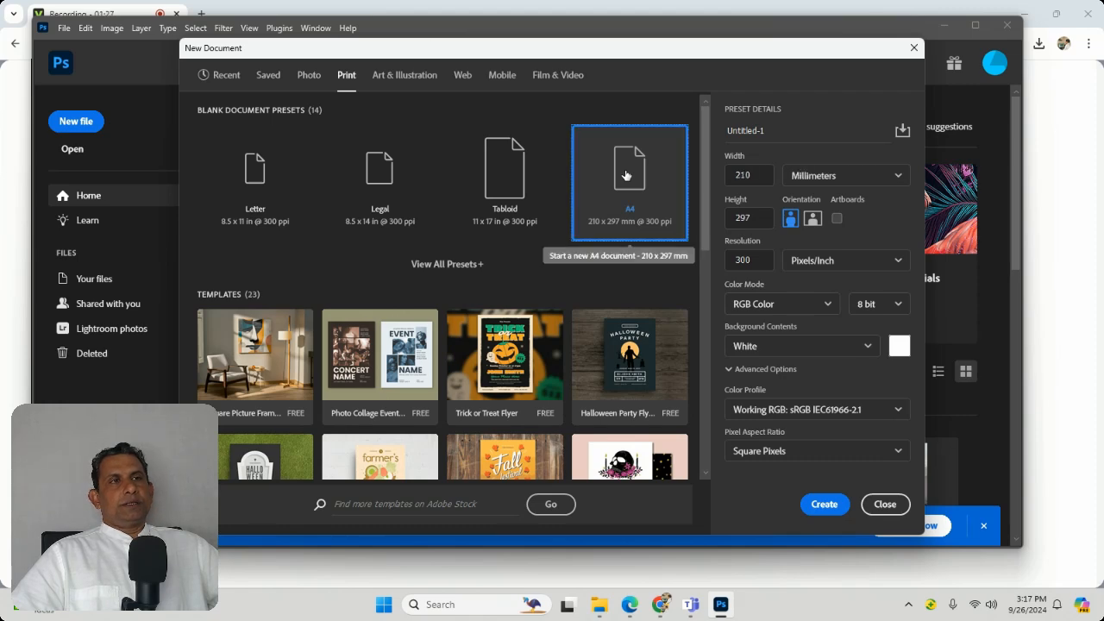
double_click(627, 175)
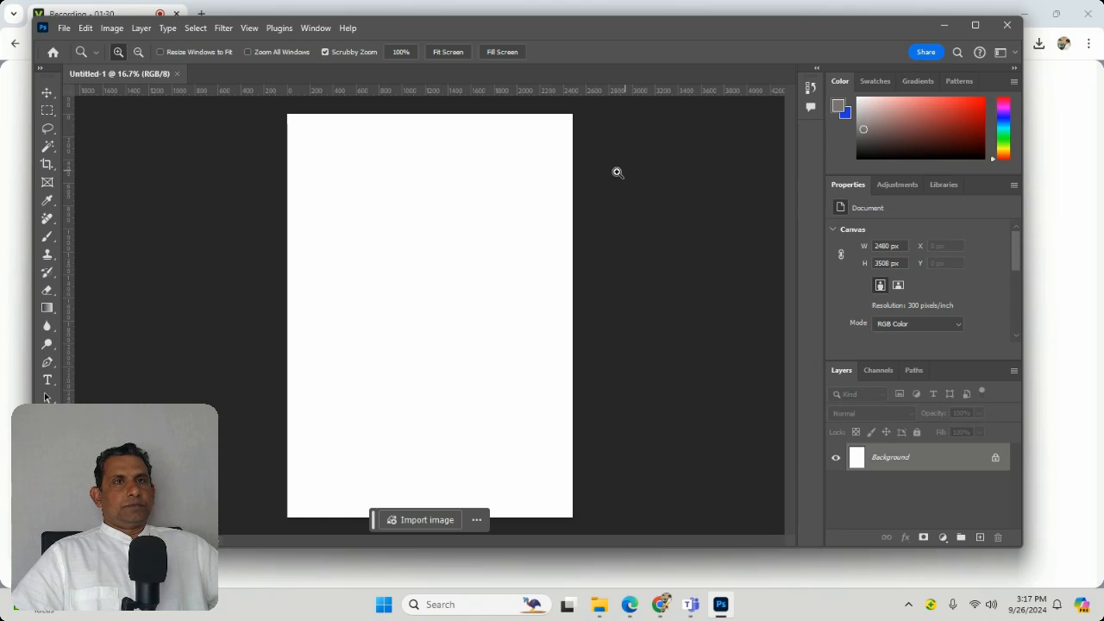
Start a second new document based on the A4 print preset
click(65, 30)
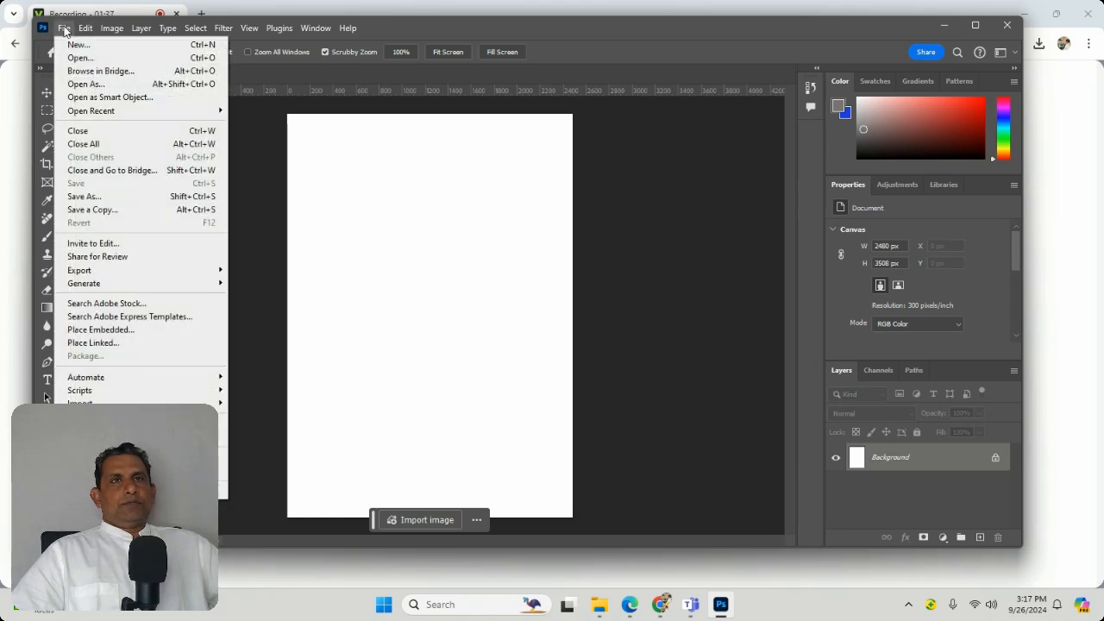
click(85, 46)
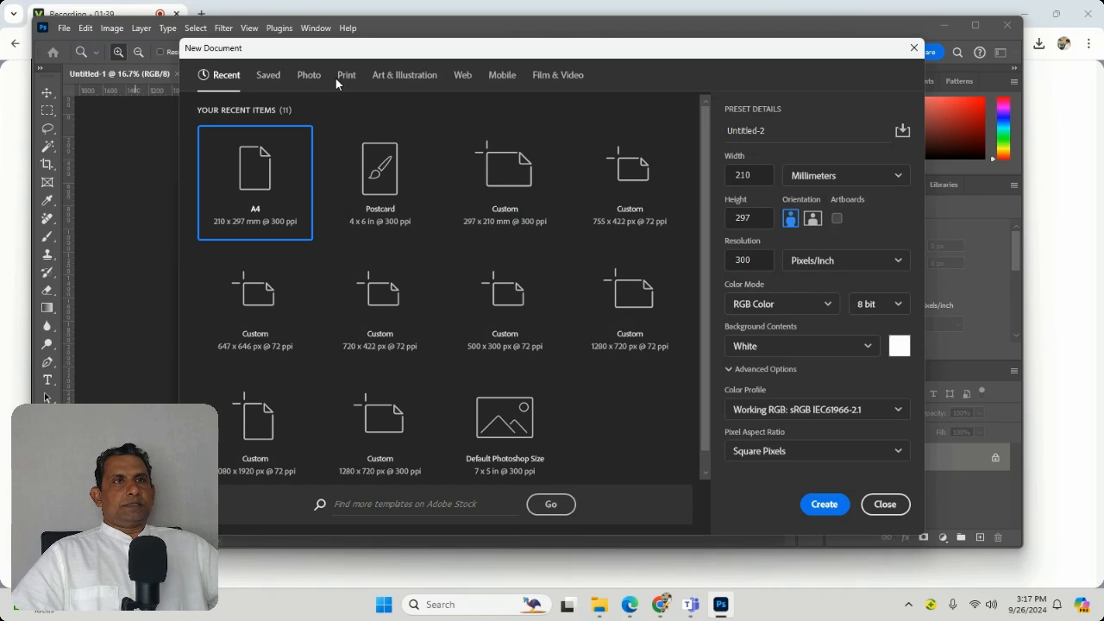
click(335, 77)
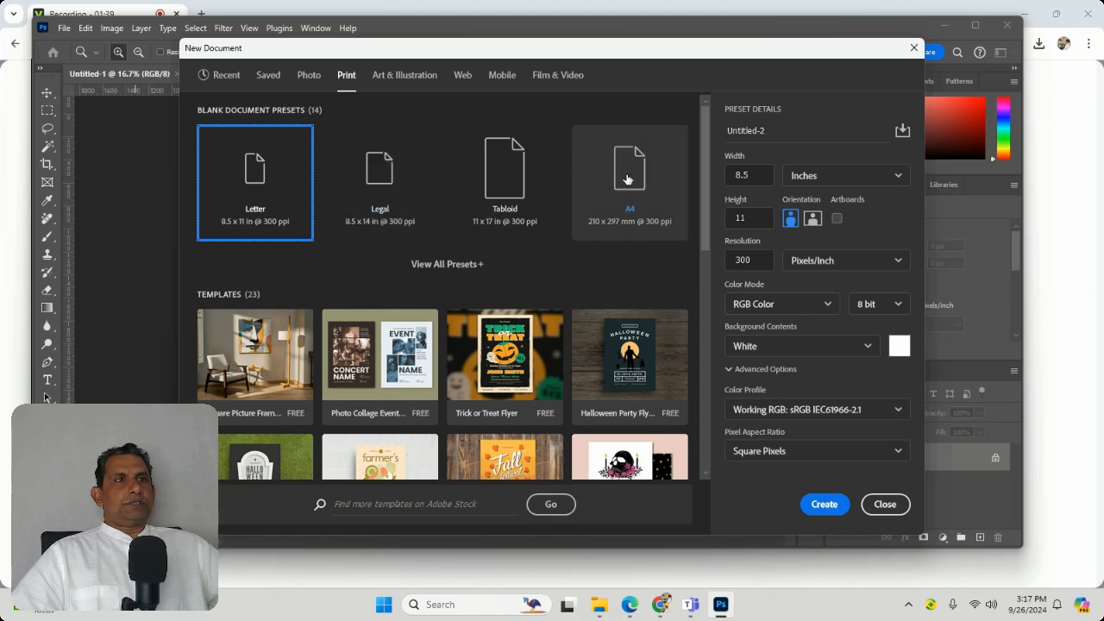
click(654, 226)
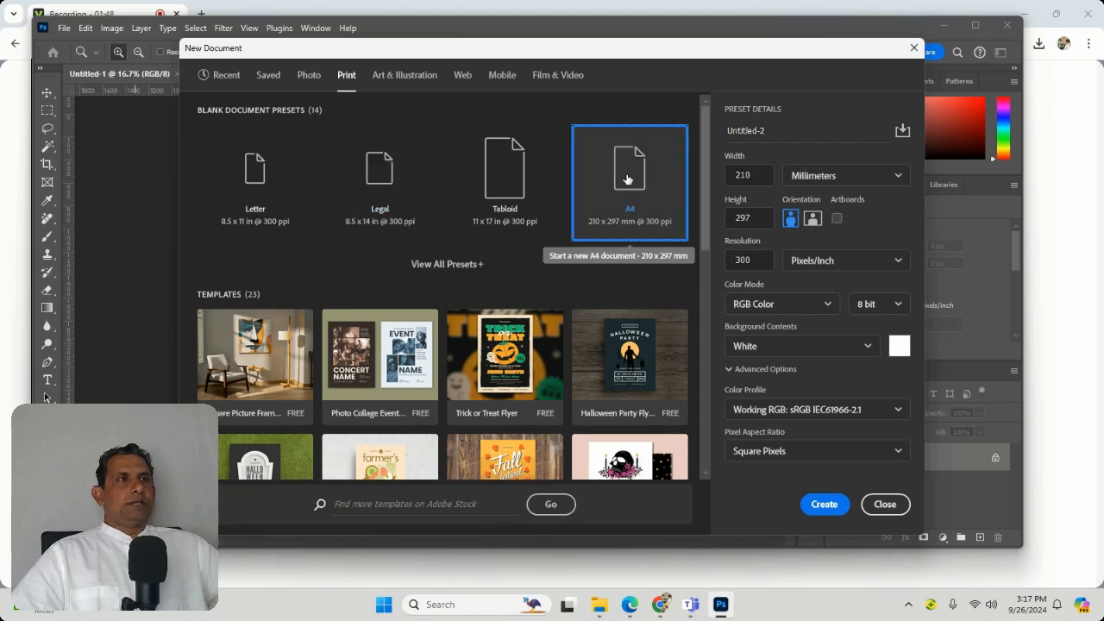
Set the document's units to inches, keep 300 pixels/inch and Square Pixels, and create the second A4 document
click(827, 177)
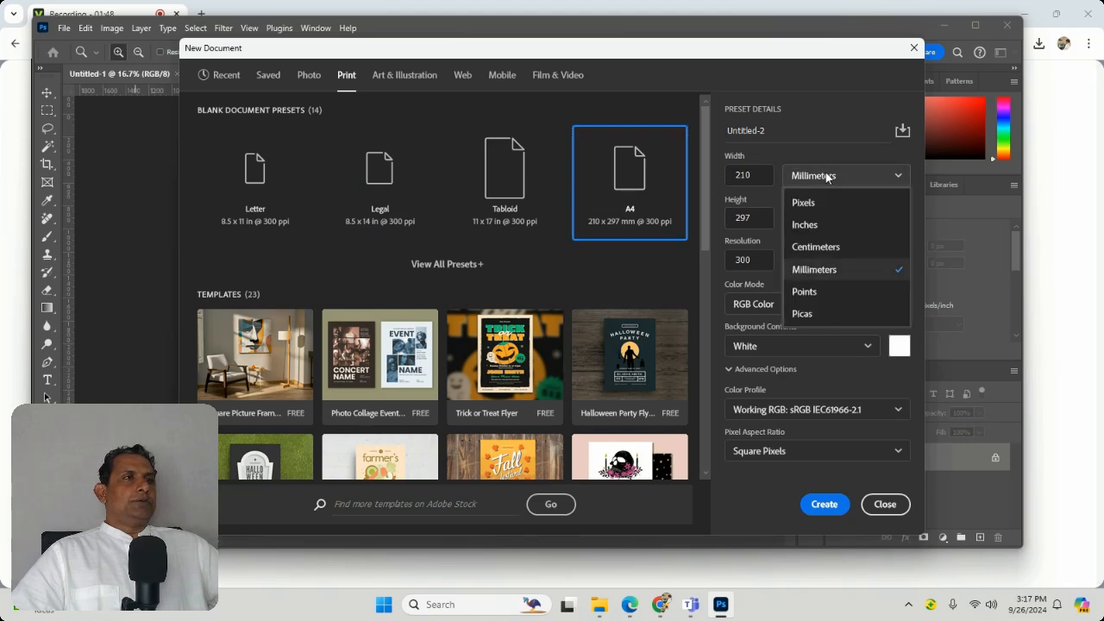
click(817, 224)
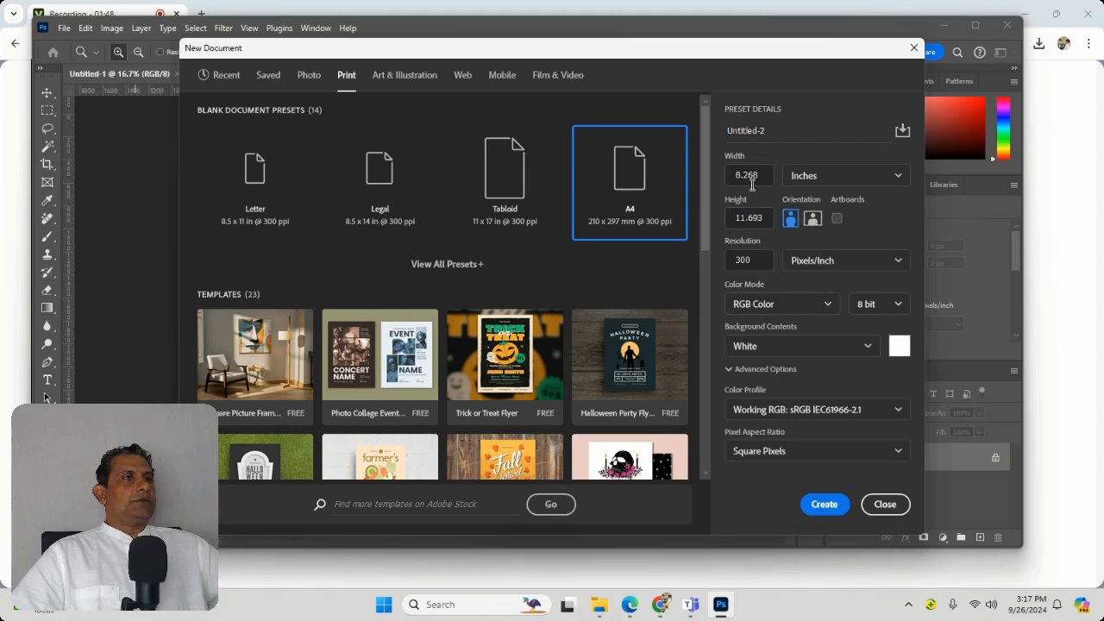
click(757, 263)
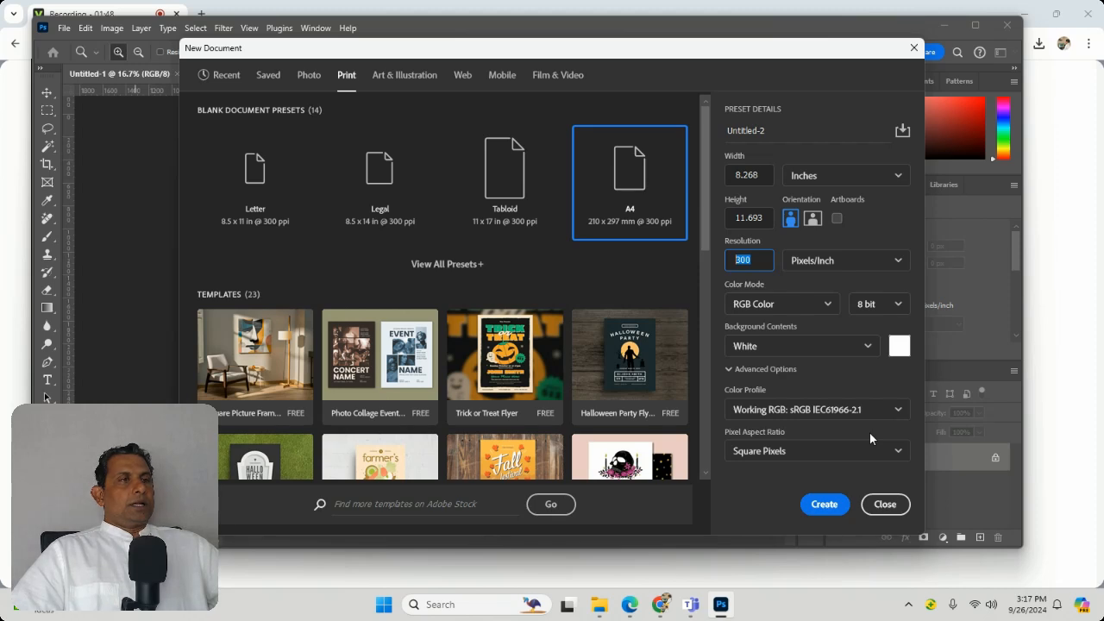
click(820, 450)
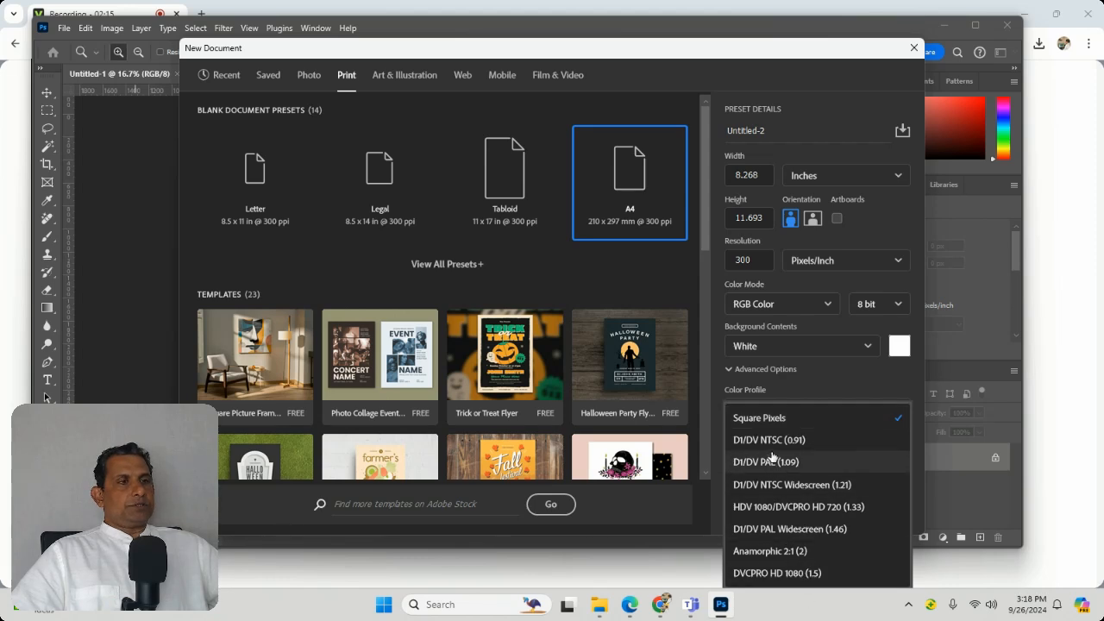
click(782, 418)
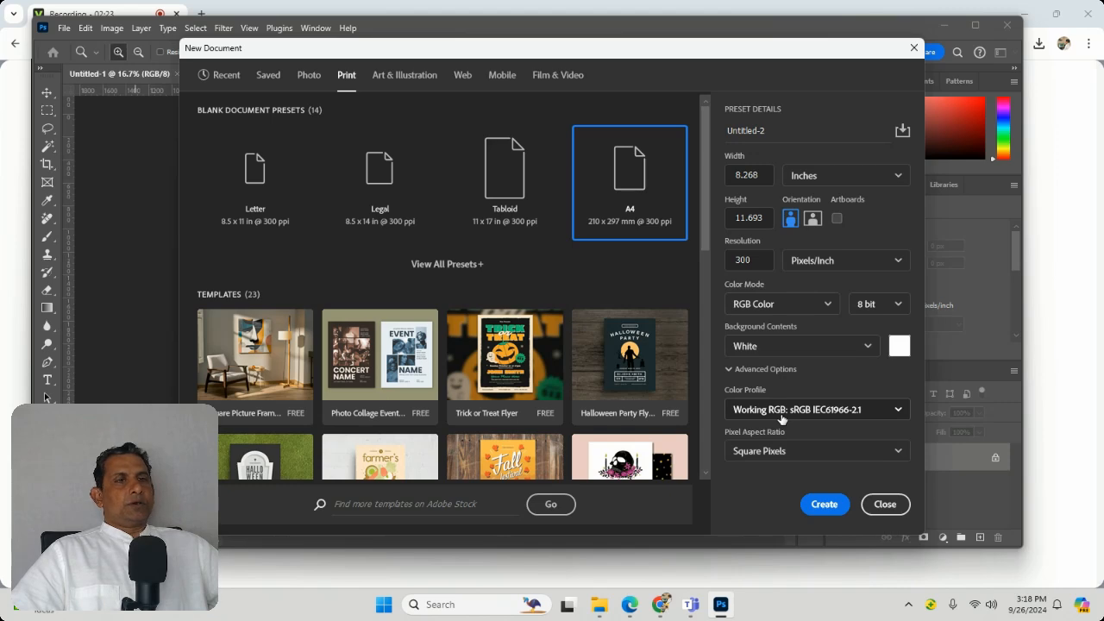
click(811, 504)
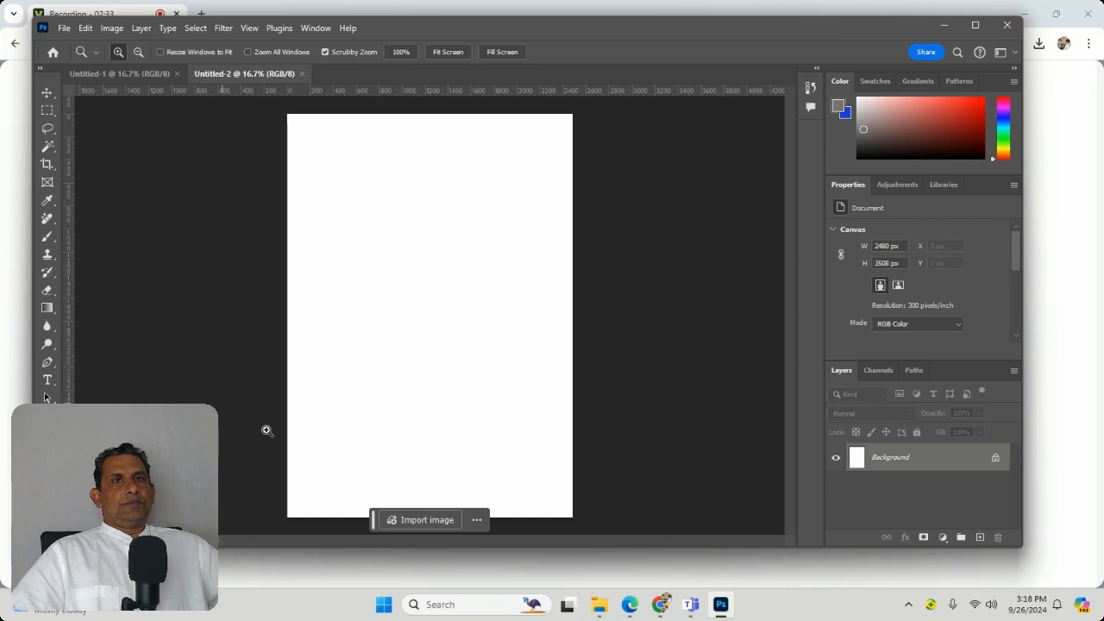
Activate the Move tool and undock the toolbar so that it floats over the canvas
click(49, 90)
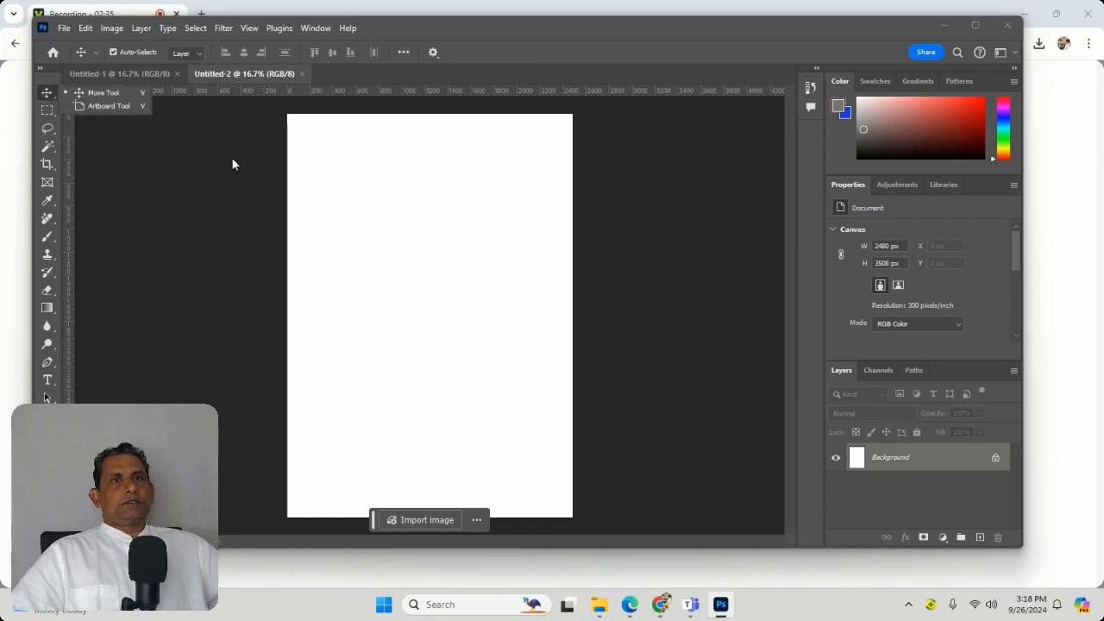
drag(46, 79, 448, 154)
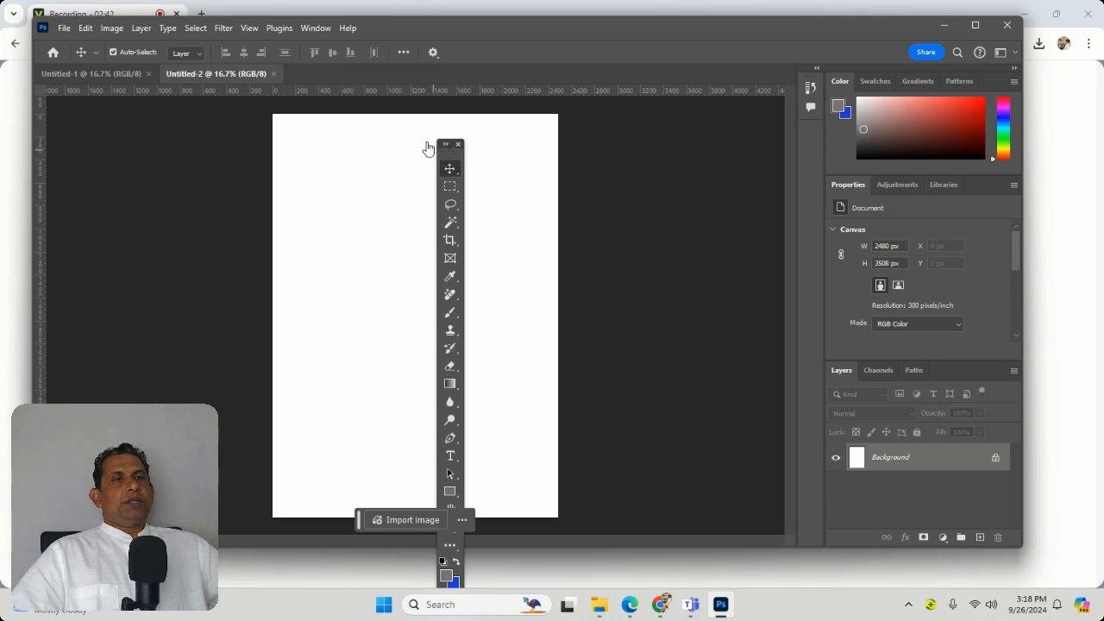
Examine the tool variants grouped under the Rectangular Marquee, Magic Wand and Crop tools
click(451, 187)
right_click(456, 193)
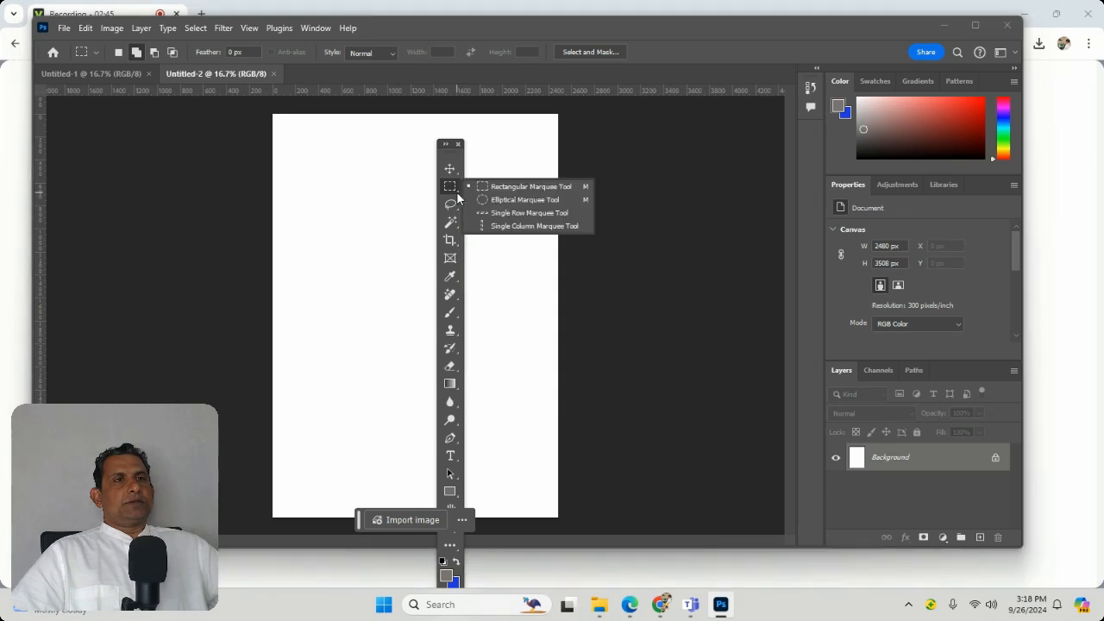
click(448, 226)
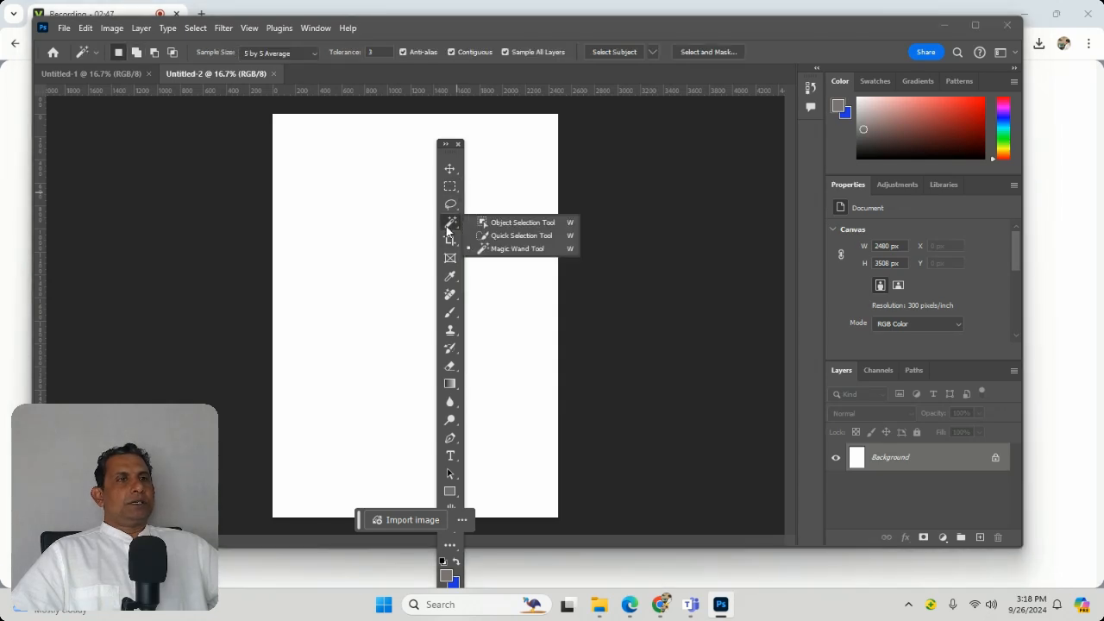
click(450, 242)
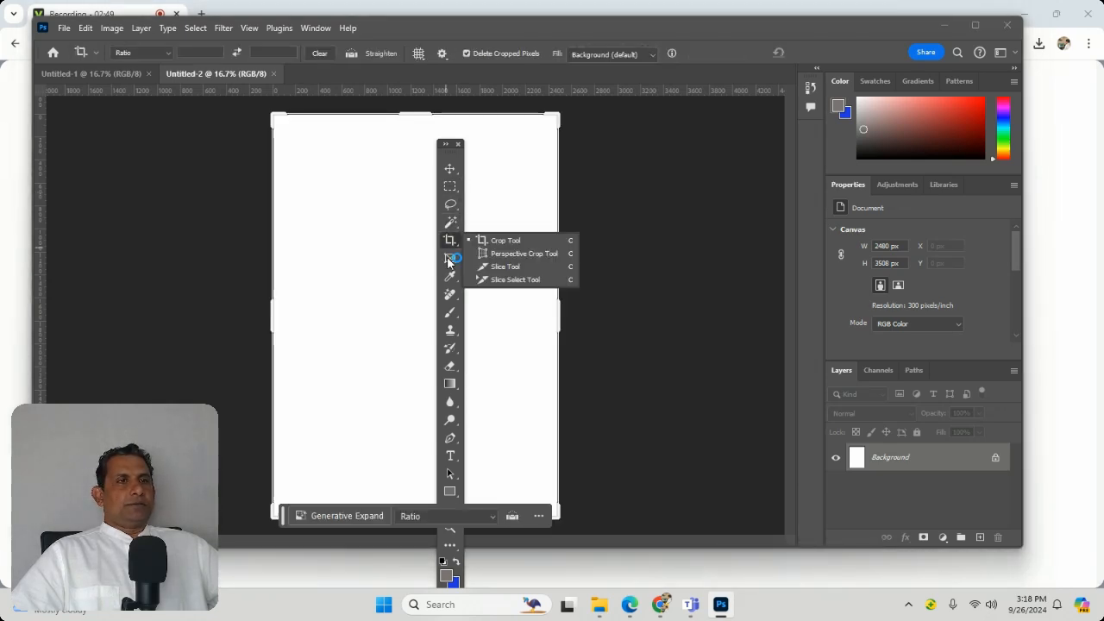
Sample the canvas's white as the foreground colour with the Eyedropper tool, and activate the Lasso tool
click(449, 276)
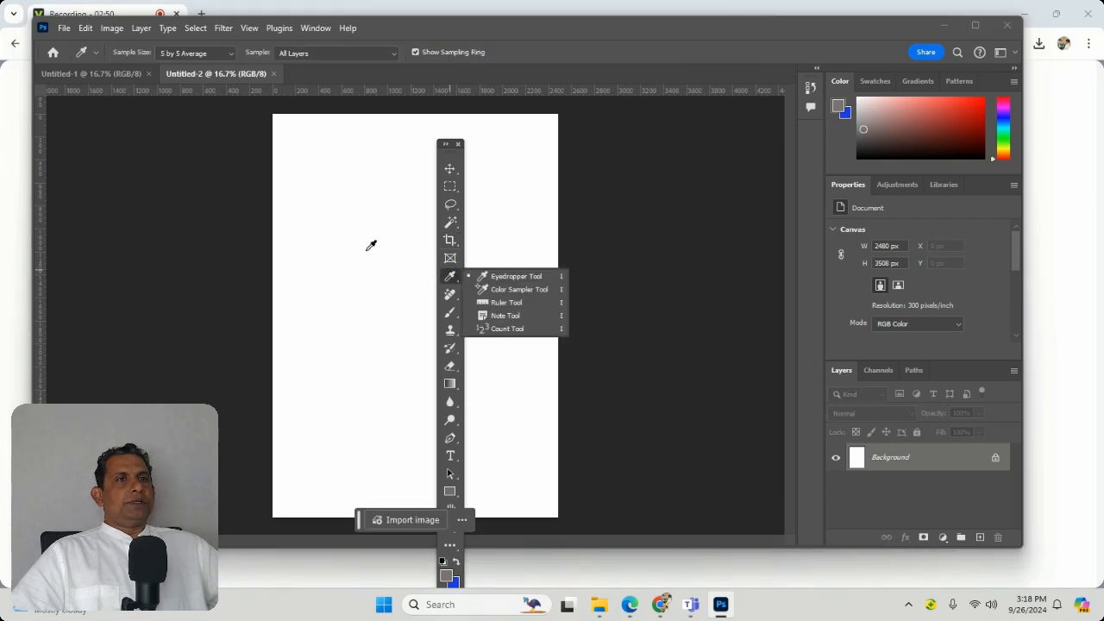
click(371, 246)
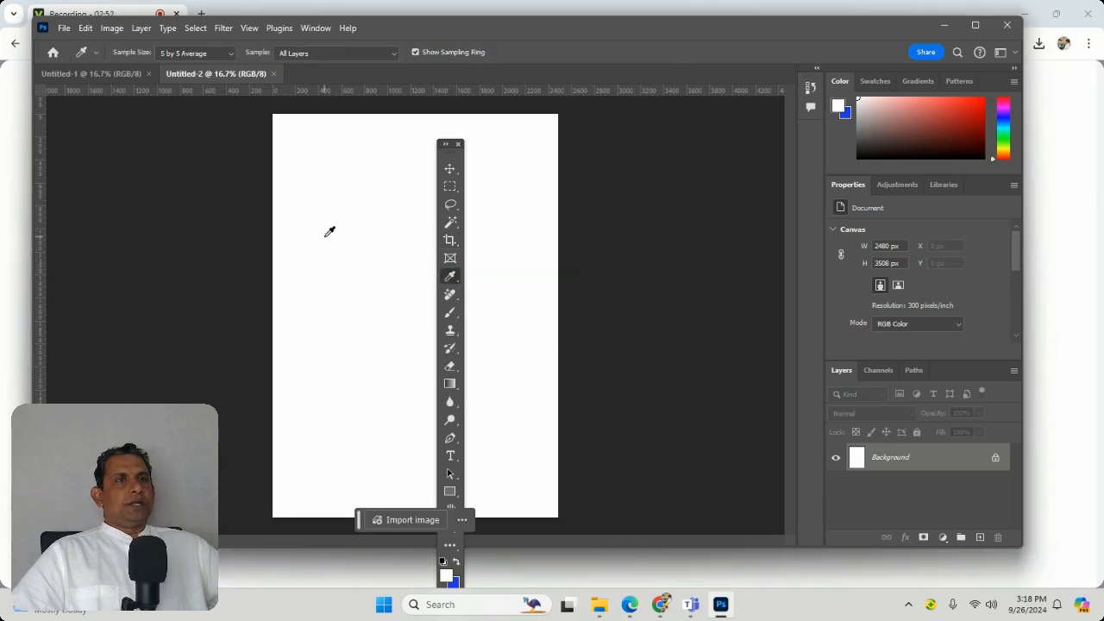
click(450, 204)
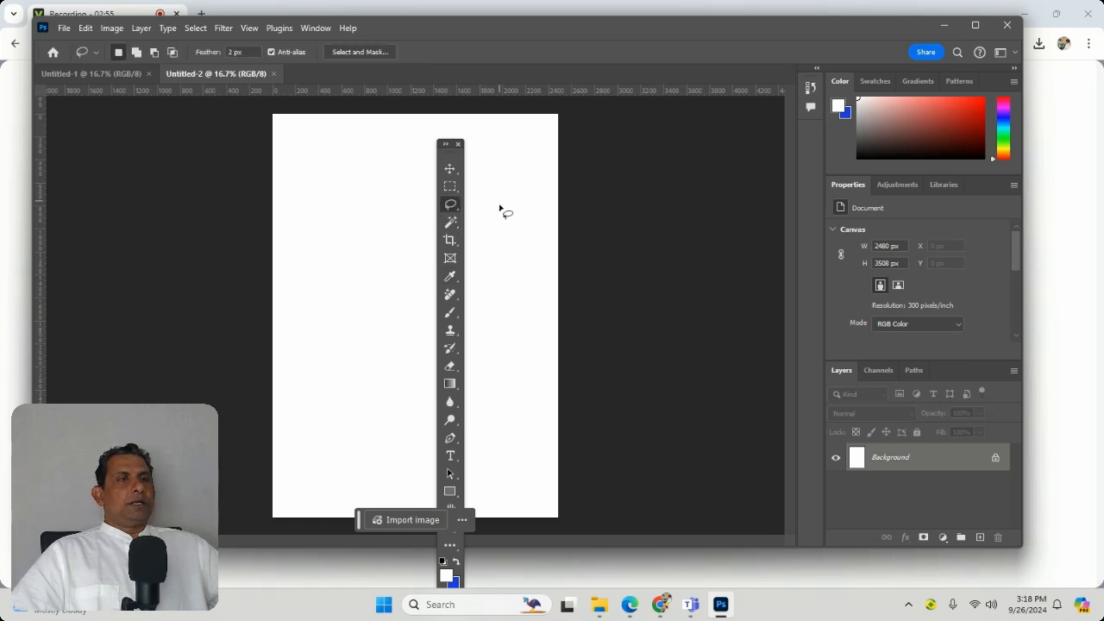
Activate the Remove, Eyedropper and Brush tools in turn to compare the options each one offers
click(449, 294)
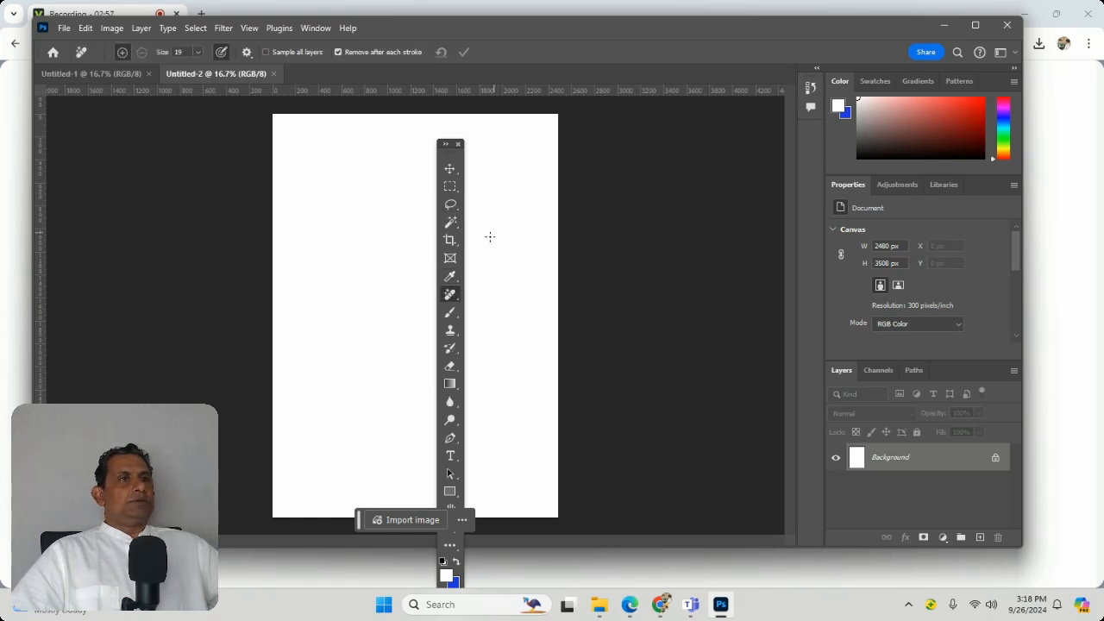
click(452, 277)
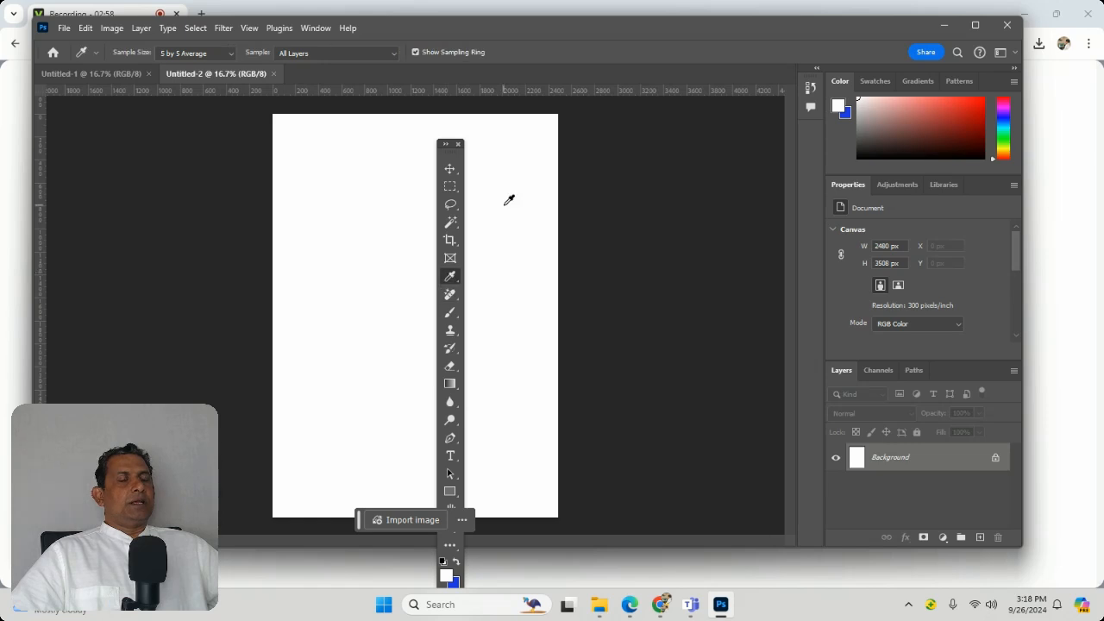
click(449, 311)
click(531, 176)
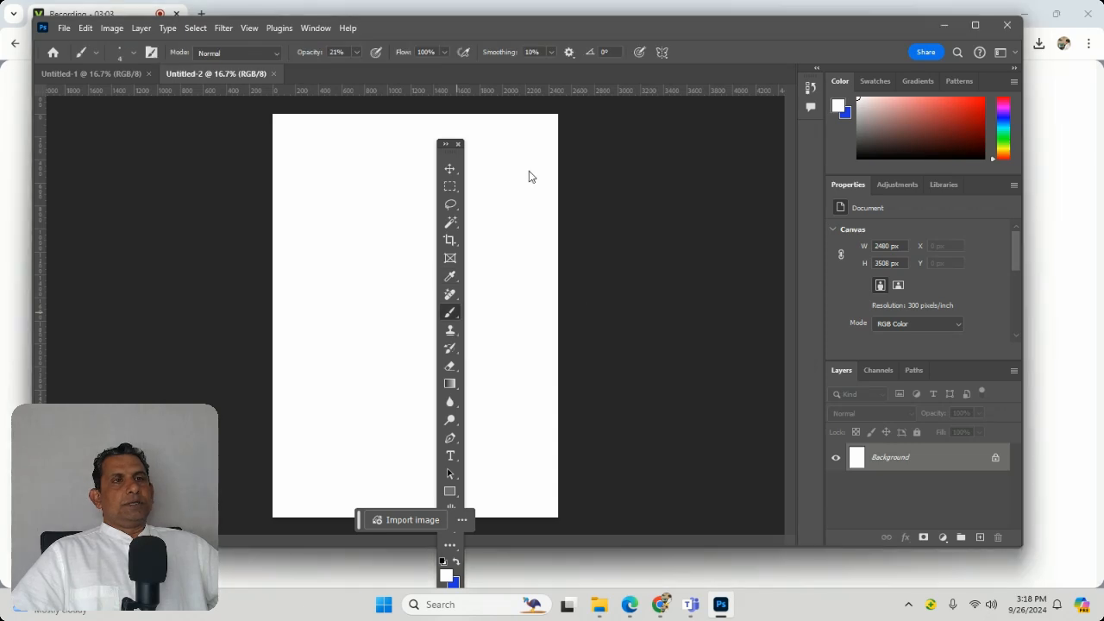
click(175, 151)
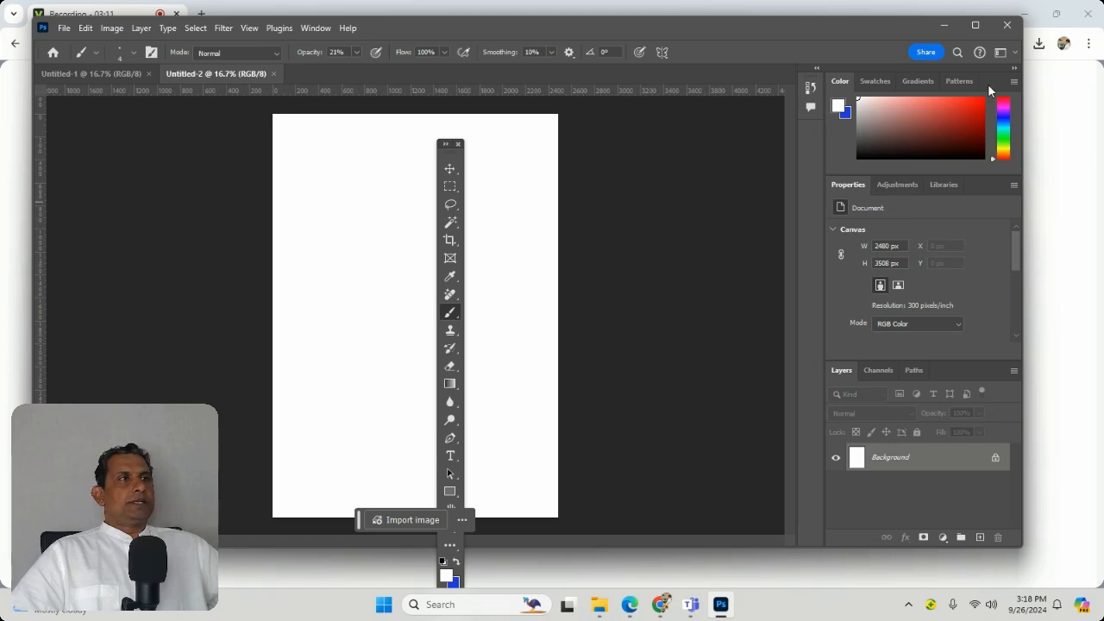
Reset the Essentials workspace so that the floating toolbar docks in its default place
click(998, 51)
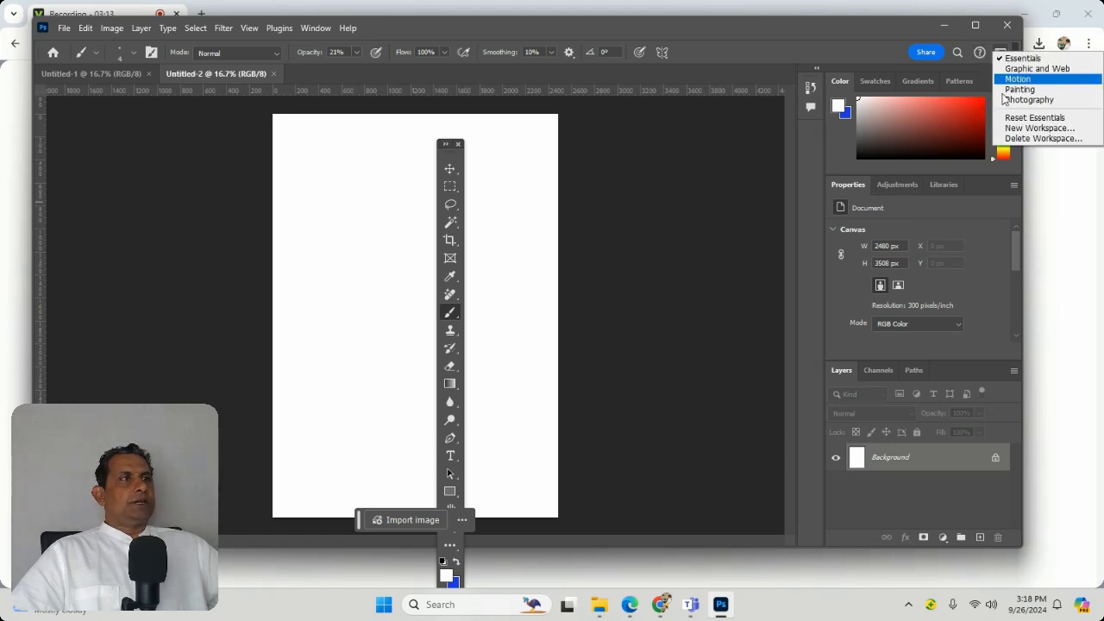
click(1007, 115)
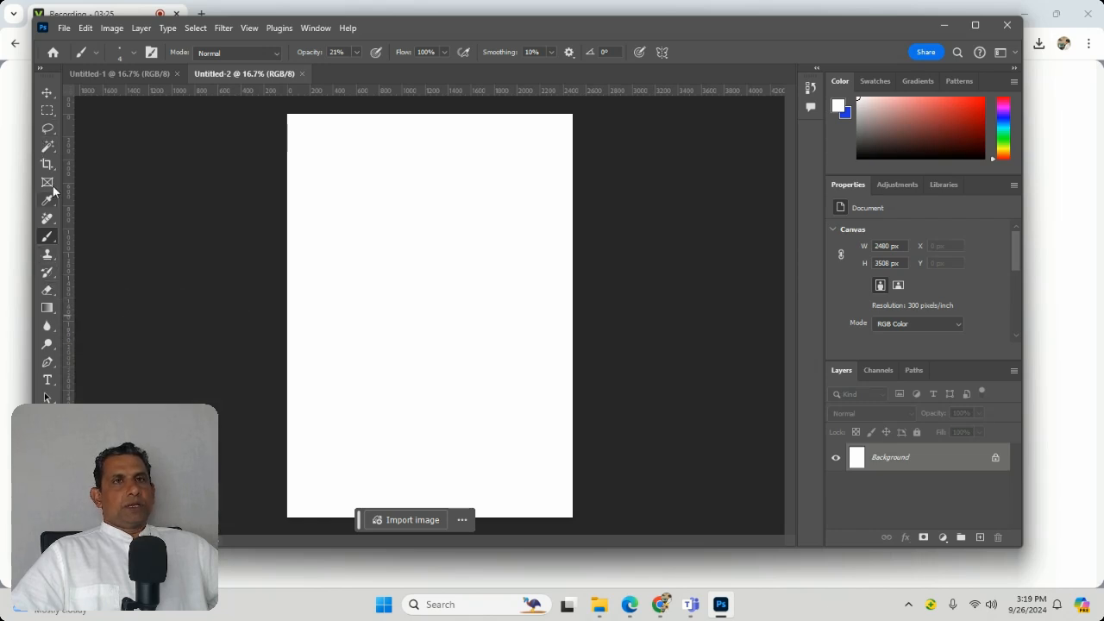
Examine how the tool options differ for the Move, Lasso, Eyedropper, Clone Stamp and History Brush tools
click(49, 98)
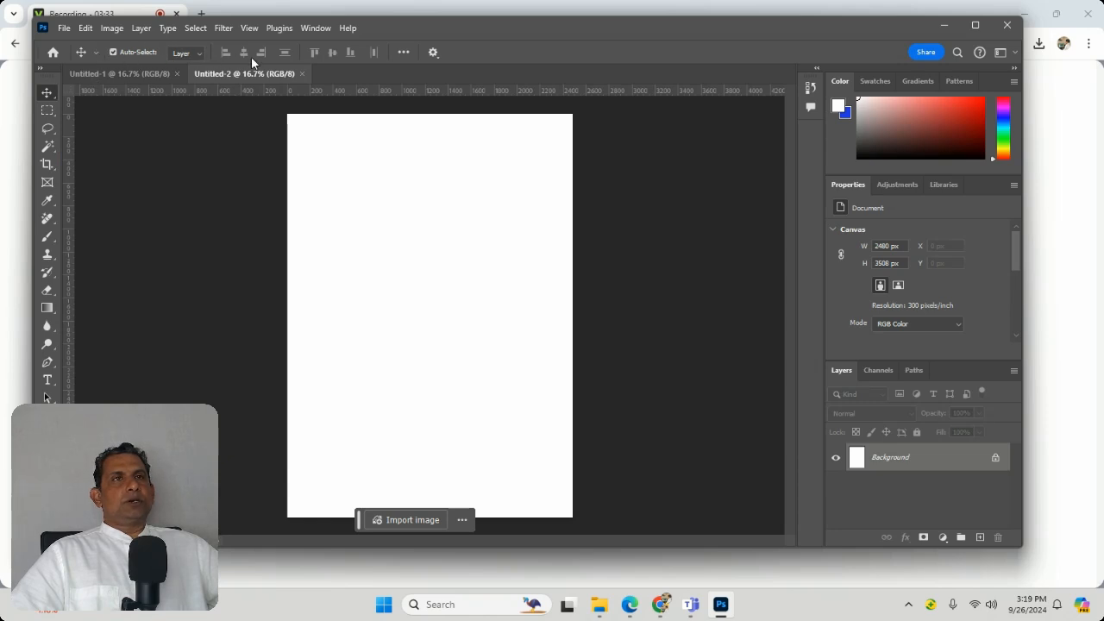
click(50, 130)
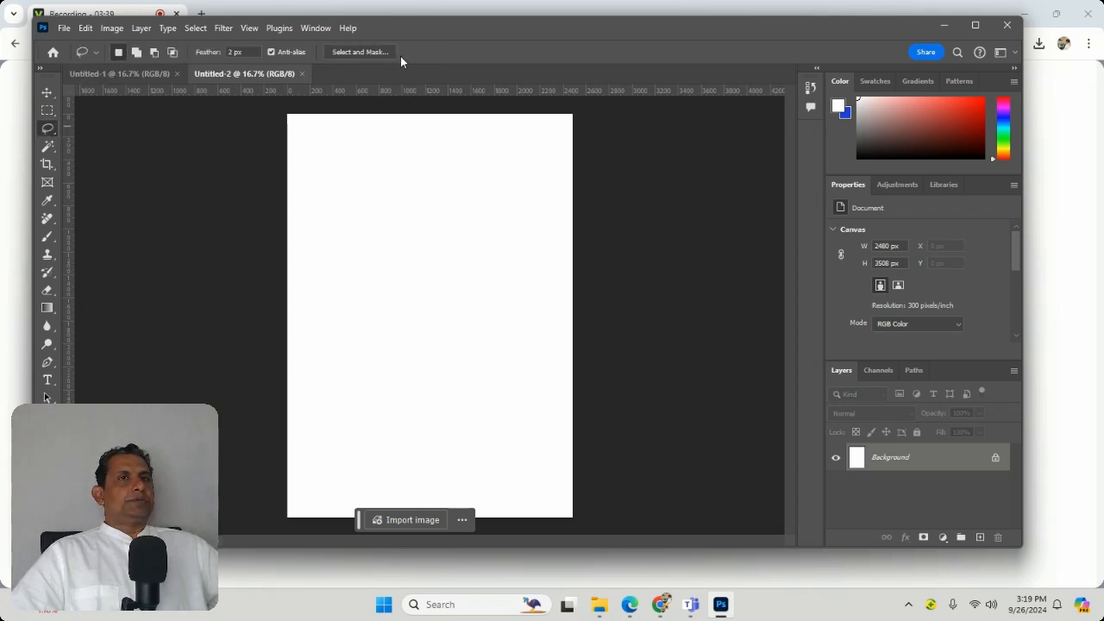
click(48, 200)
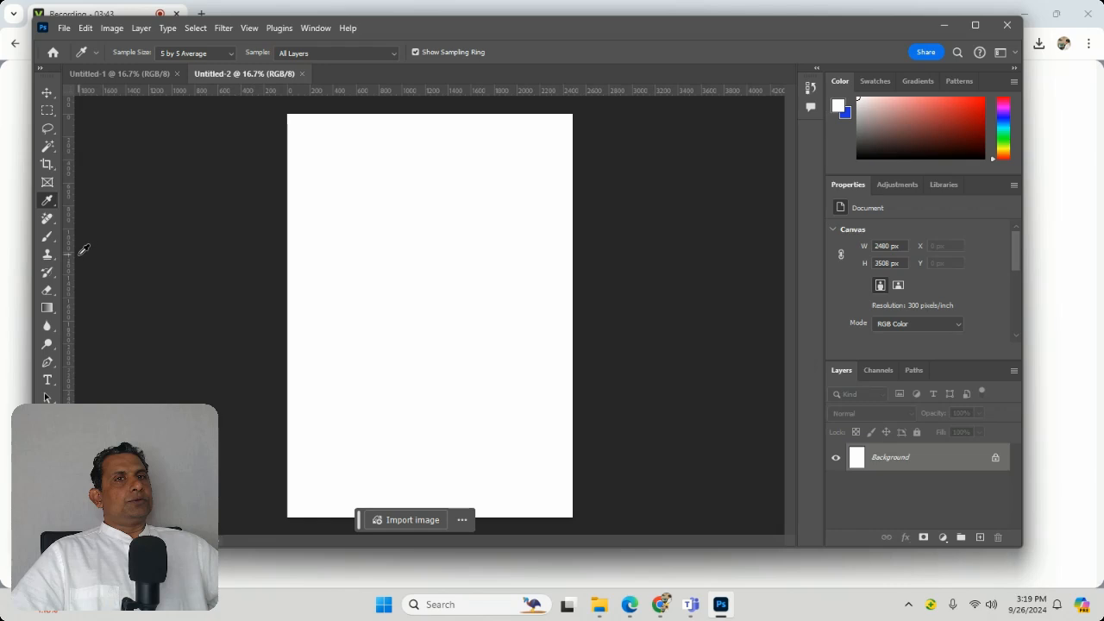
click(49, 255)
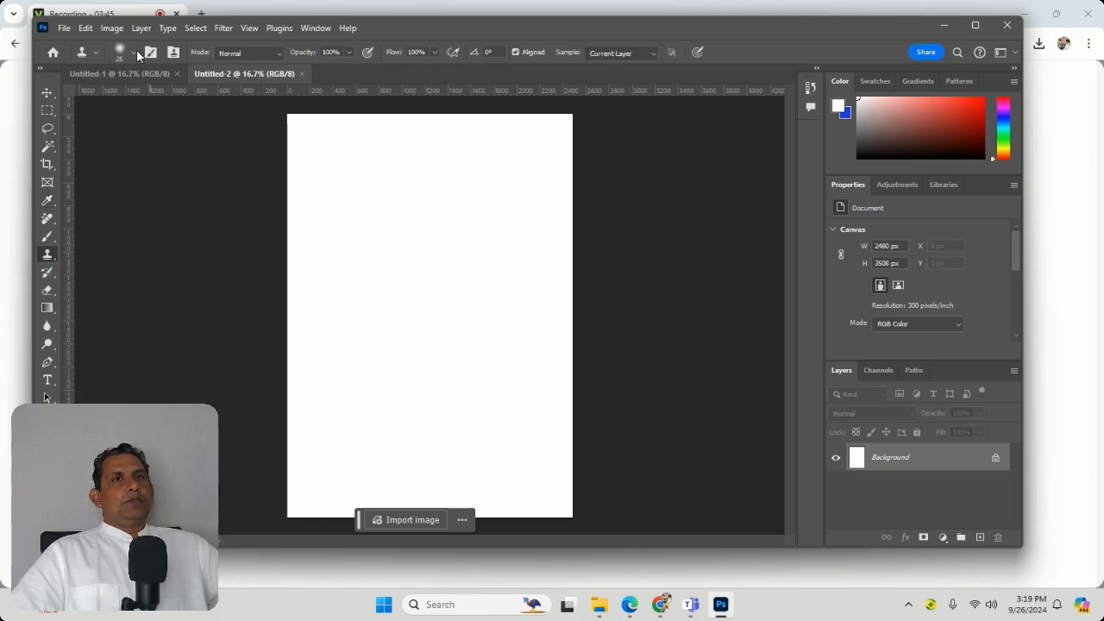
click(52, 275)
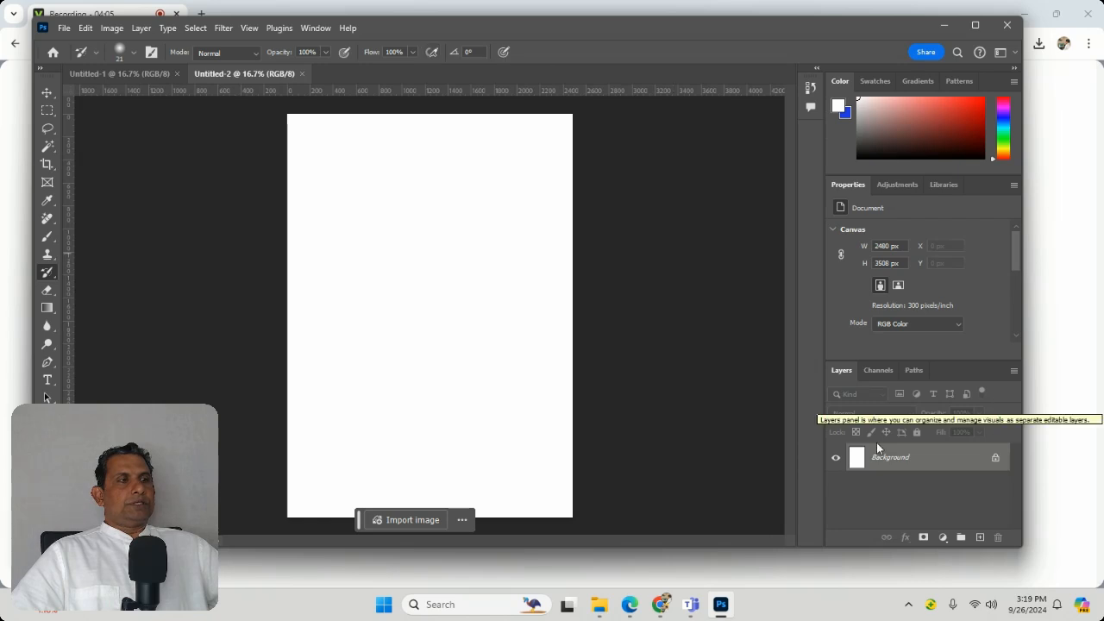
Float the Layers panel over the canvas, and practise hiding it and showing it again
mouse_move(851, 371)
drag(850, 369, 350, 238)
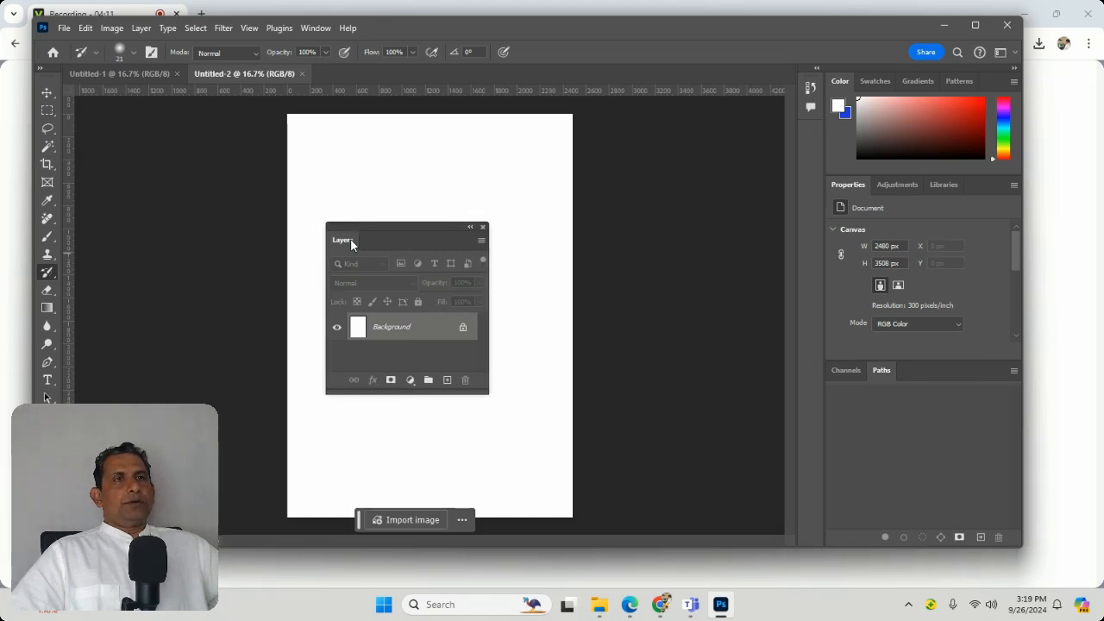
click(315, 28)
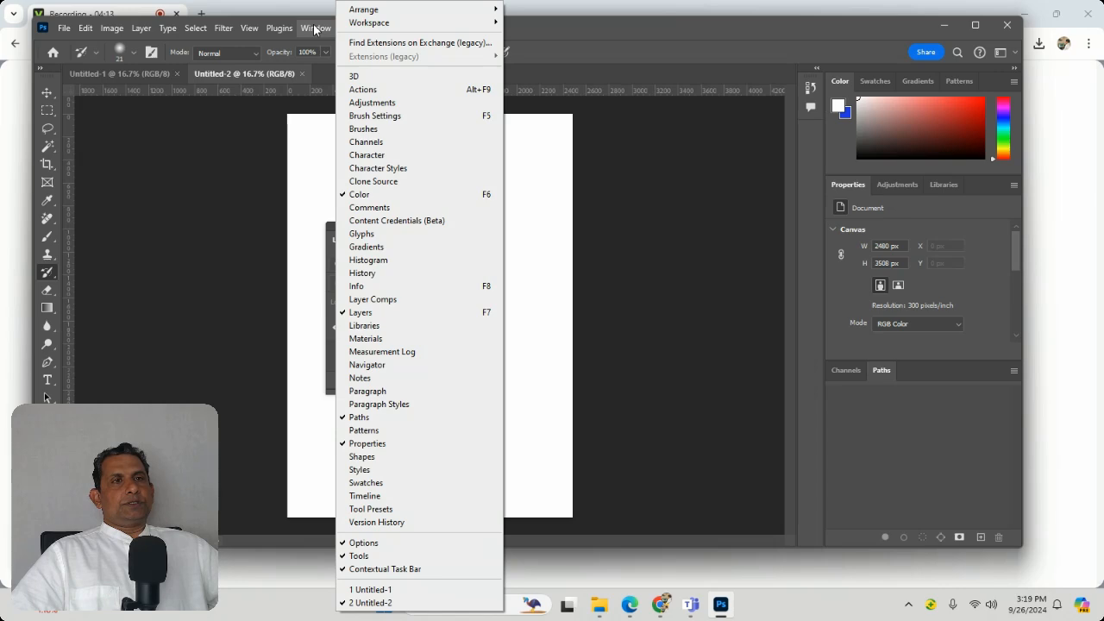
click(354, 311)
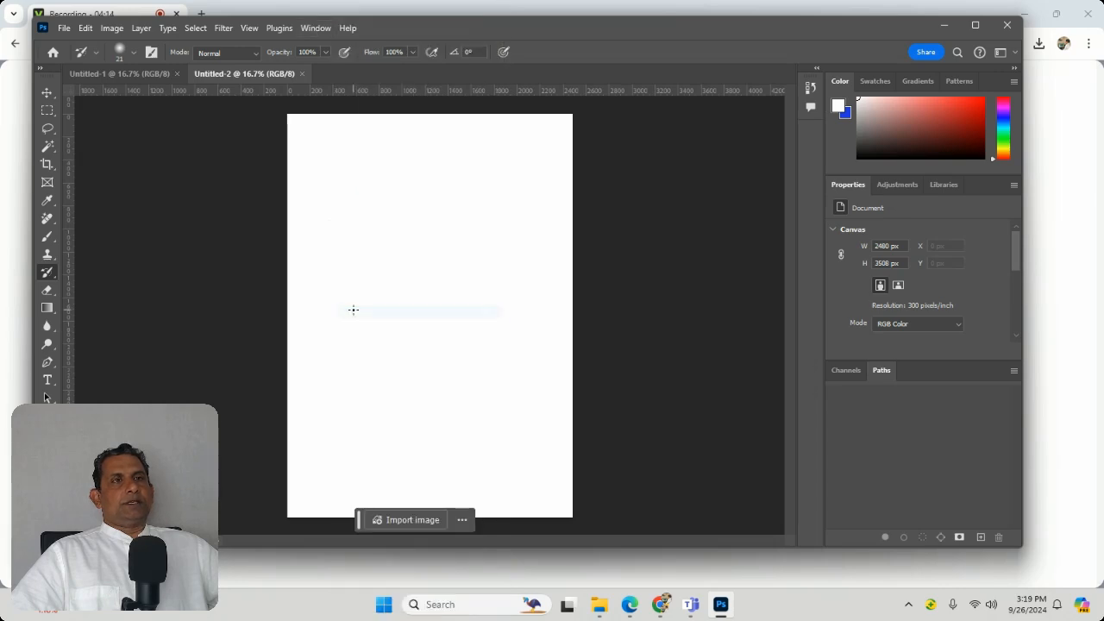
click(316, 27)
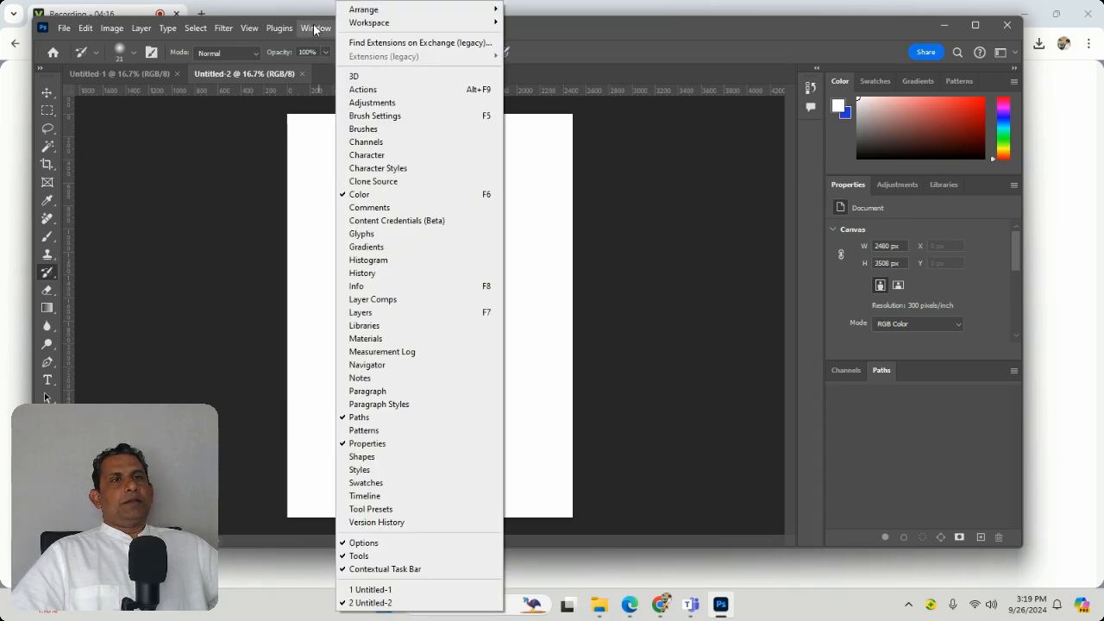
click(359, 312)
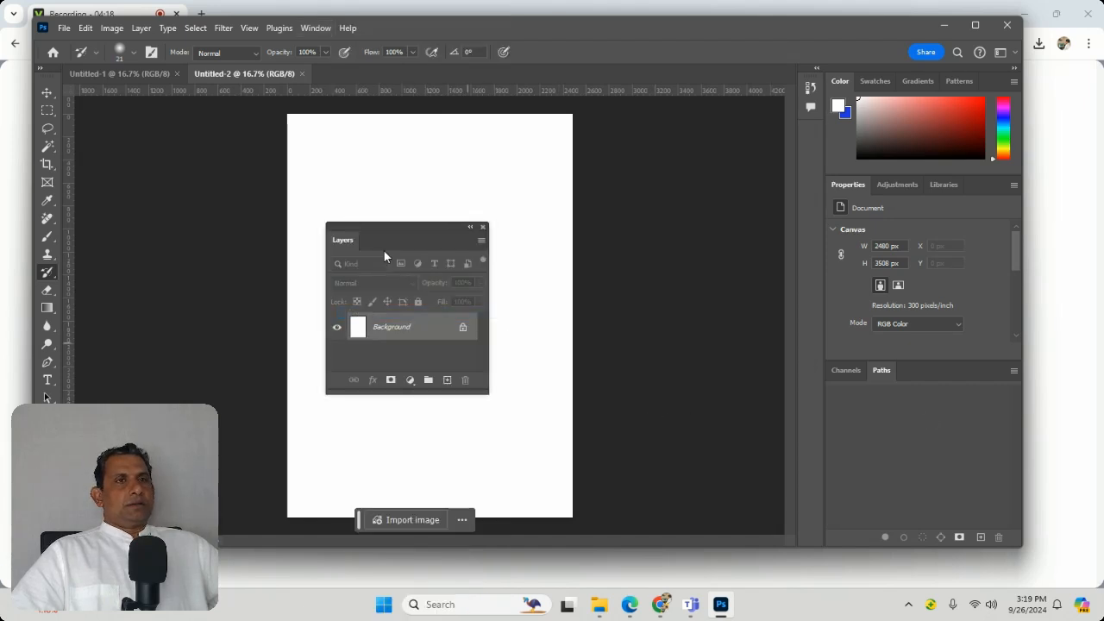
drag(343, 237, 402, 257)
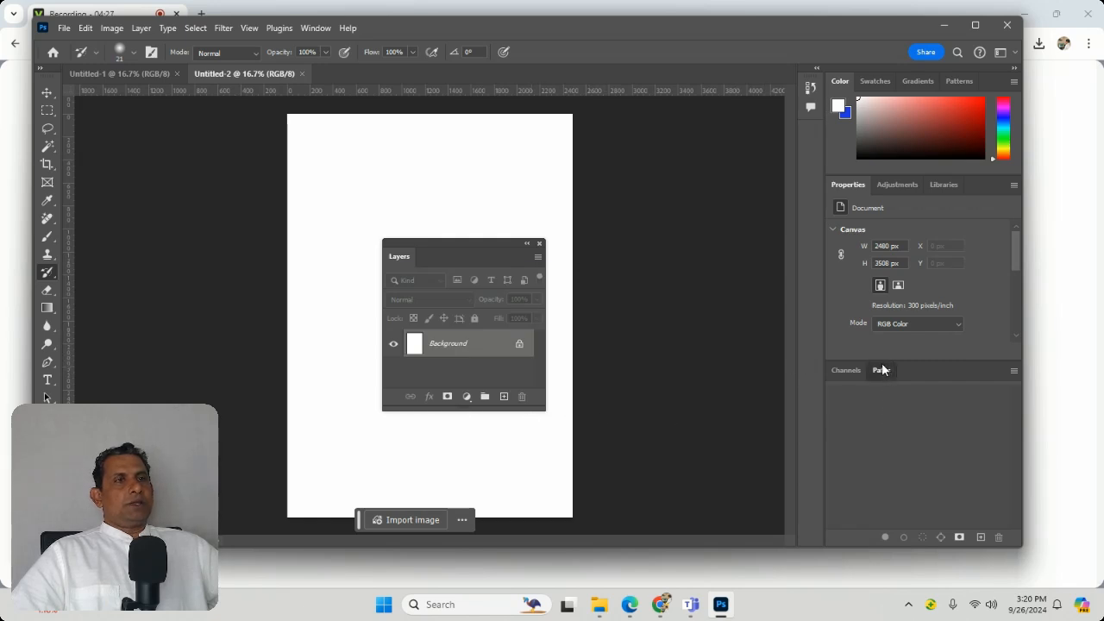
Undock the Paths and Channels panels and group them with the floating Layers panel
drag(881, 371, 629, 209)
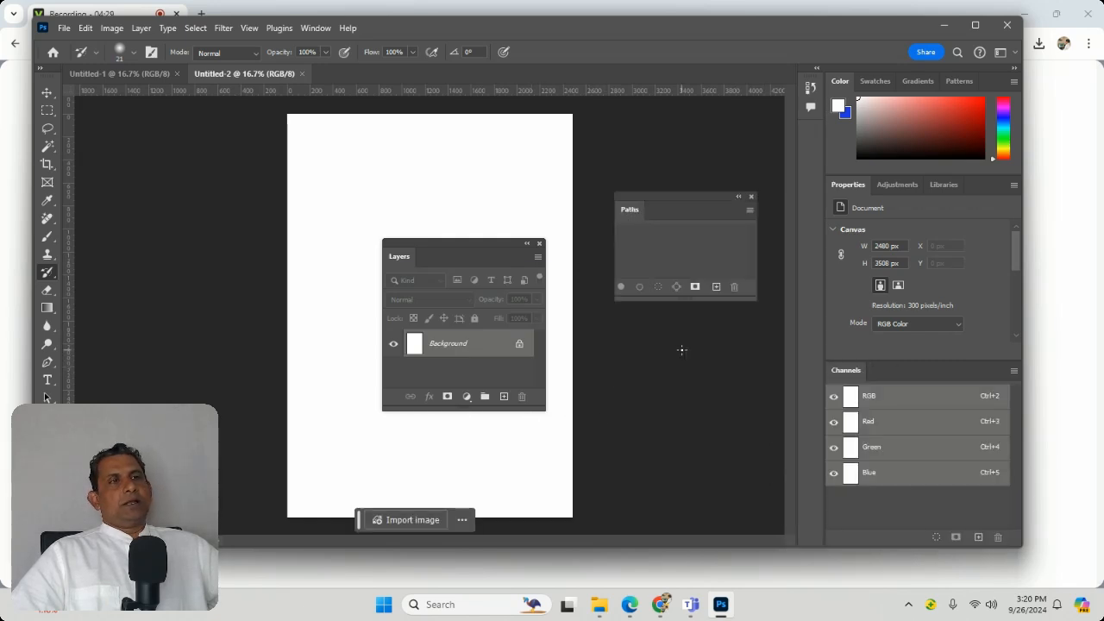
drag(845, 373, 436, 256)
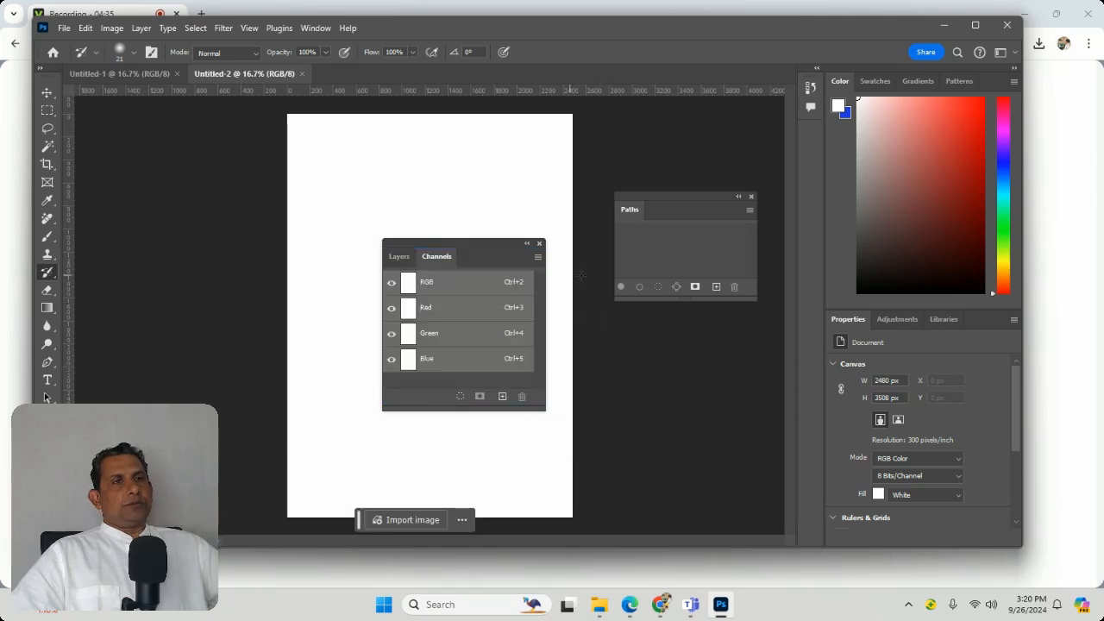
drag(630, 210, 858, 380)
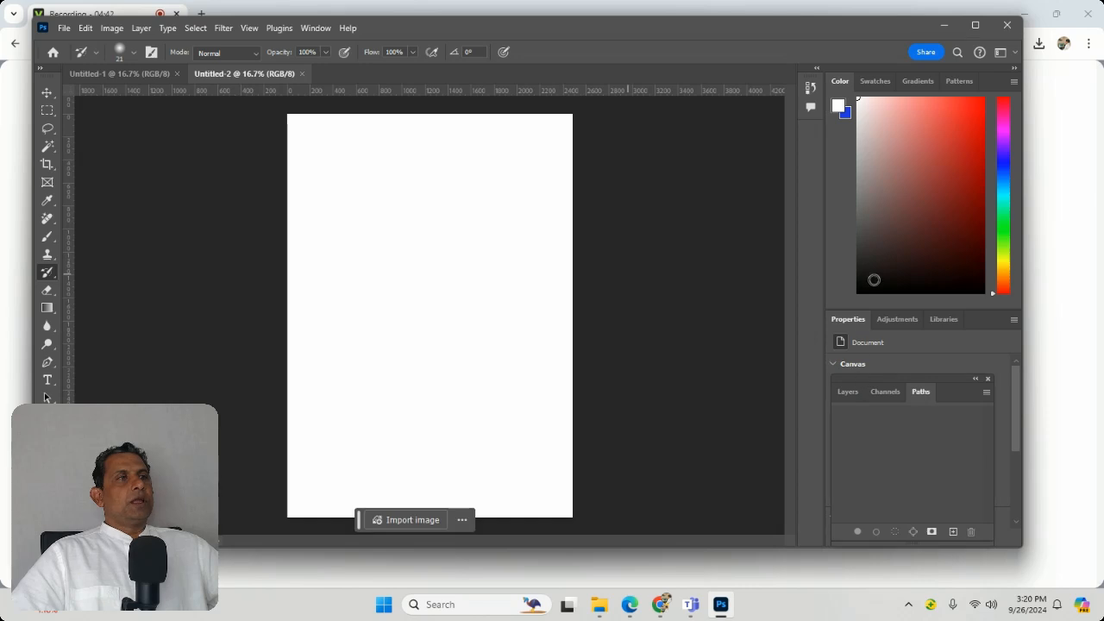
Reset the Essentials workspace to return the Layers, Channels and Paths panels to their default positions
click(1013, 52)
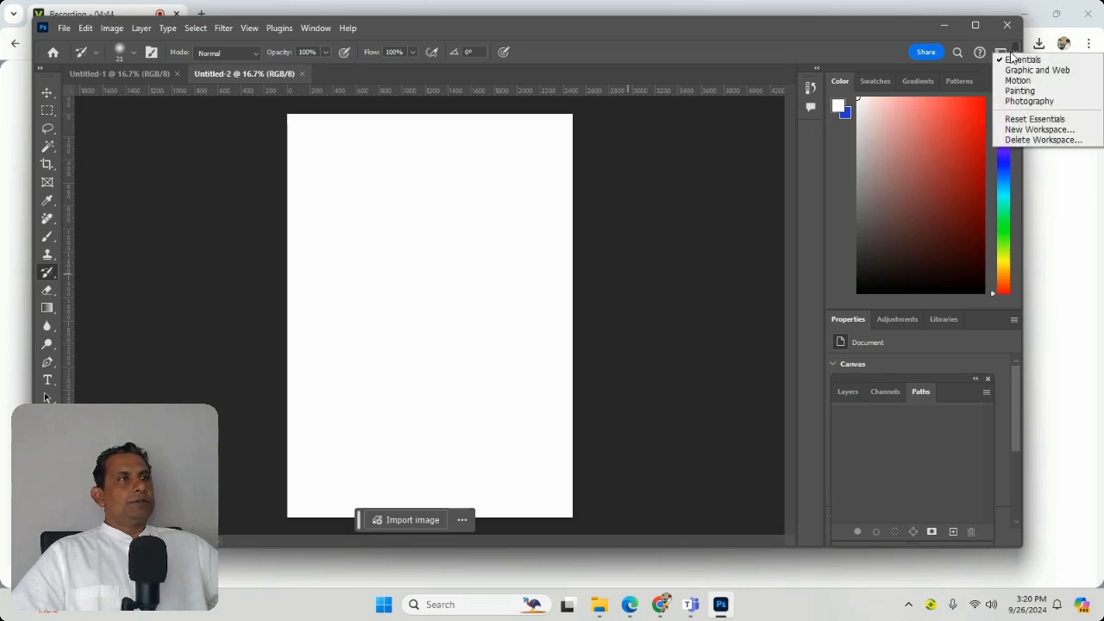
click(1031, 119)
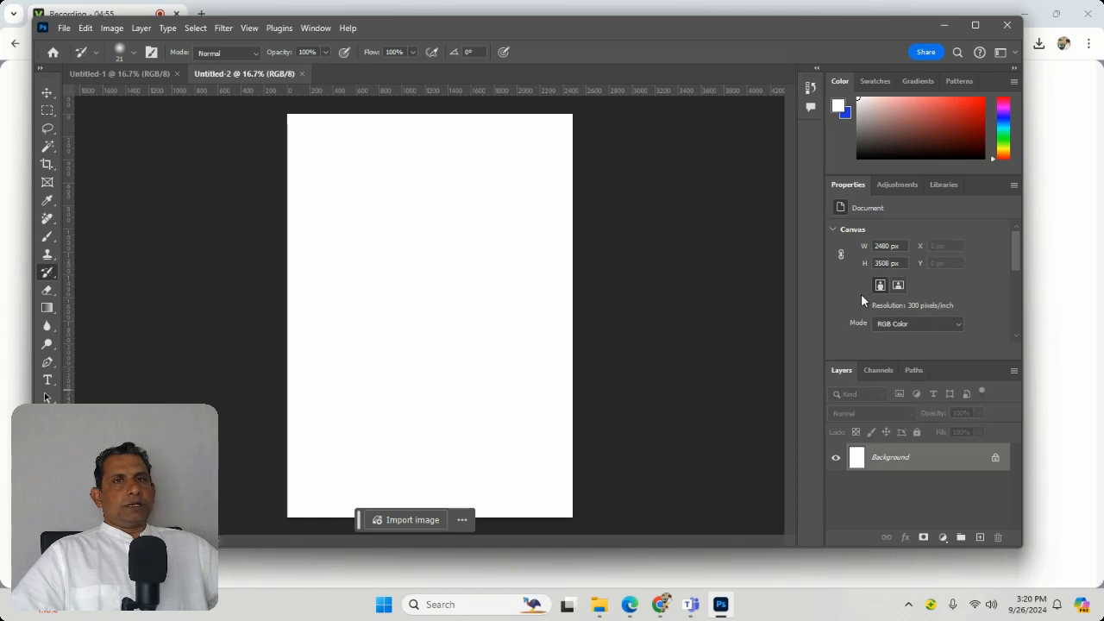
Paint a white test stroke on the page with the Brush tool and choose red as the foreground colour
click(47, 236)
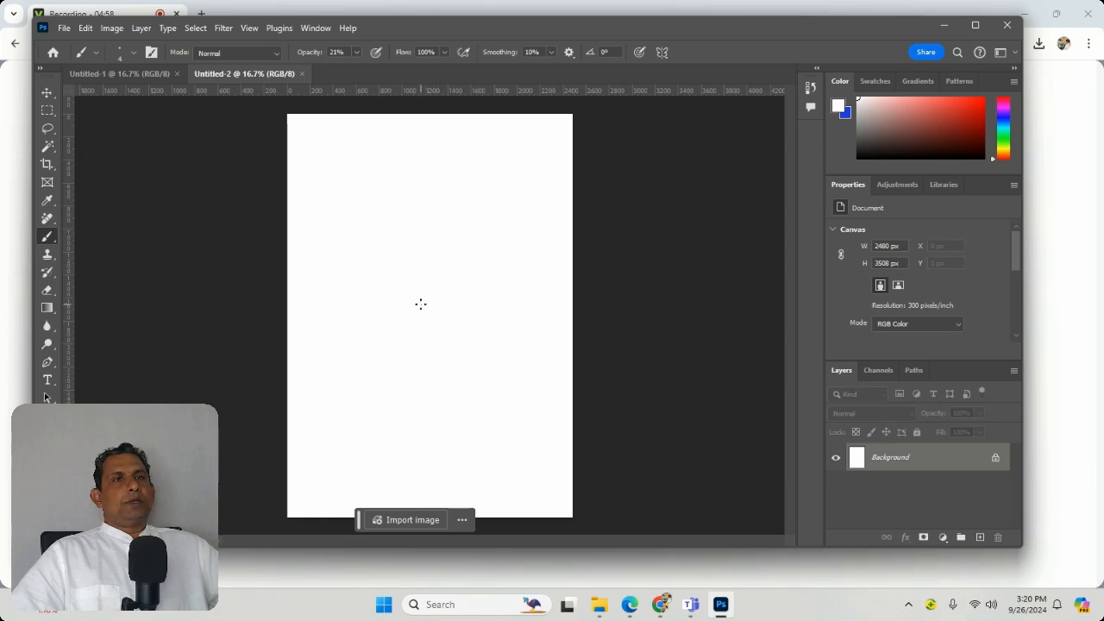
drag(420, 304, 470, 324)
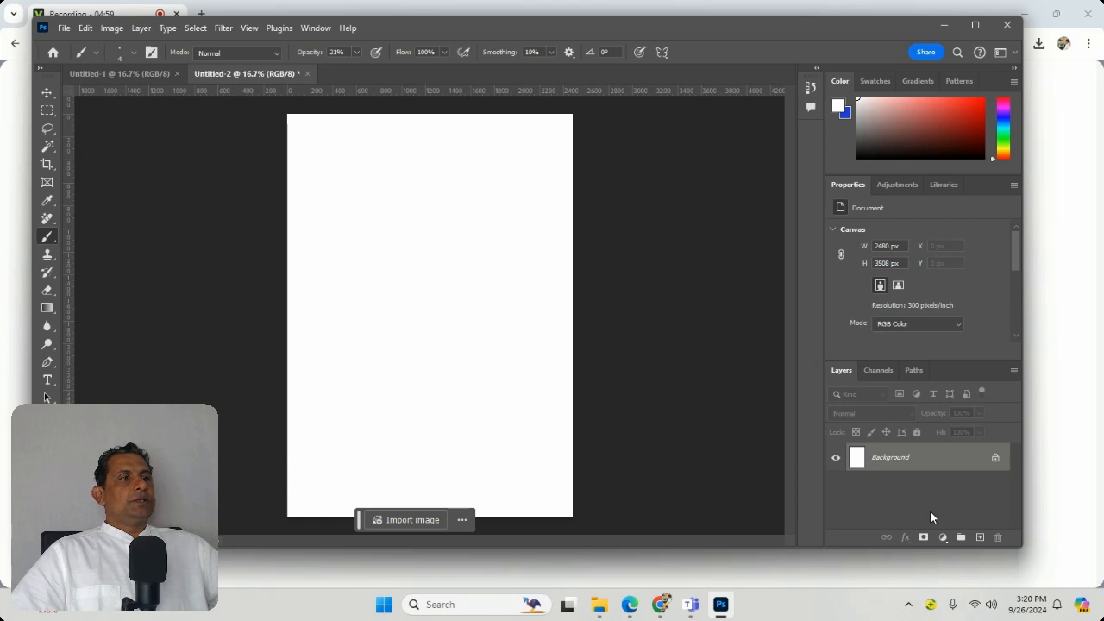
click(837, 105)
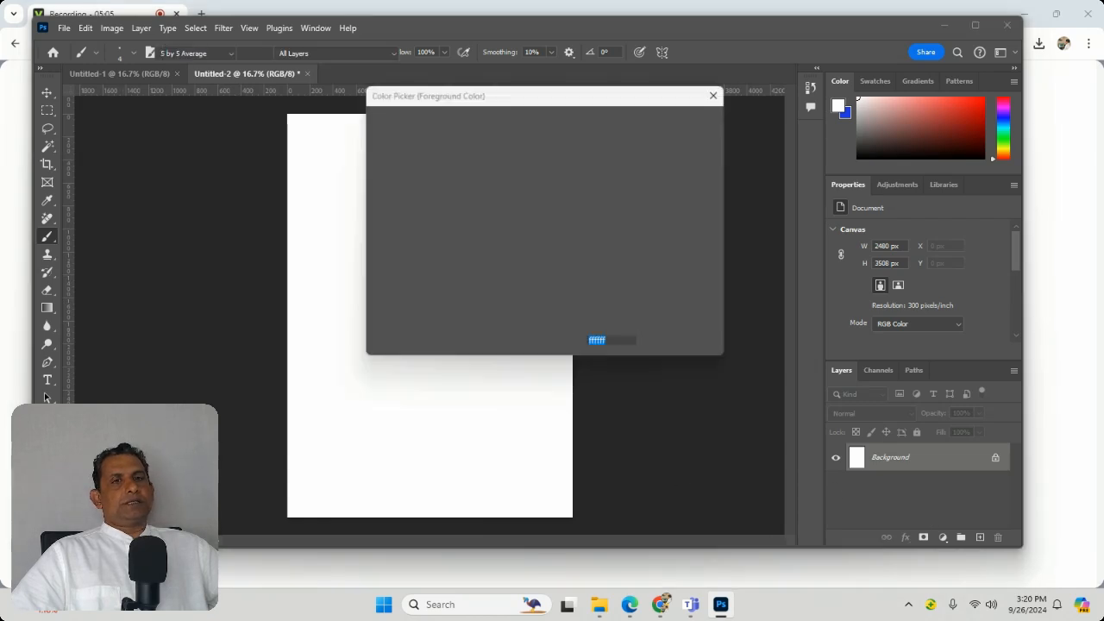
click(504, 178)
click(683, 120)
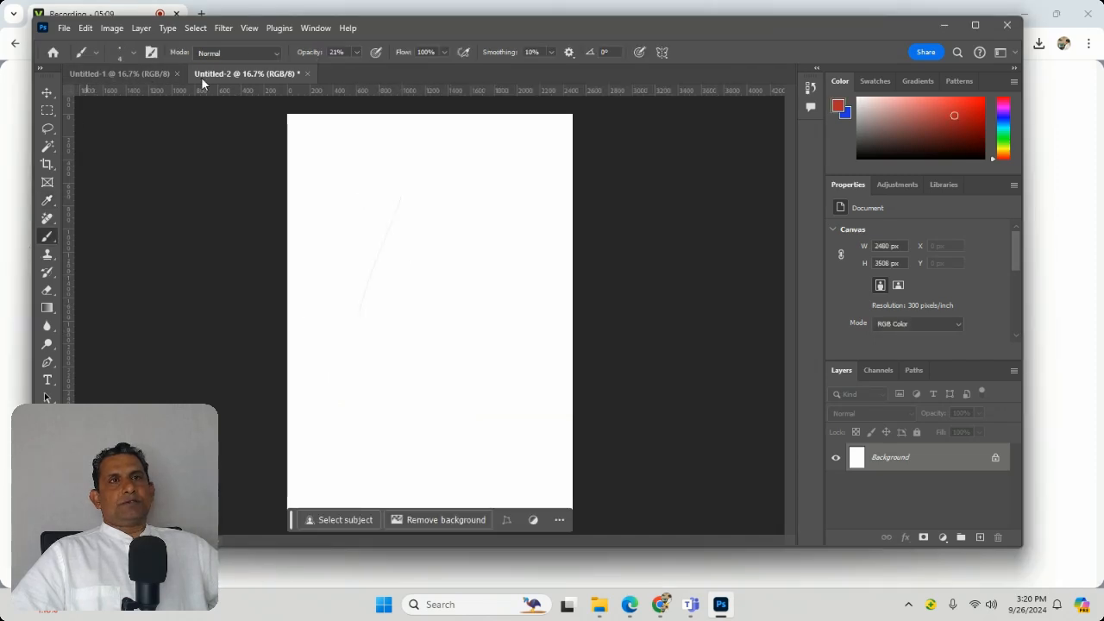
Set the brush opacity to 100% and paint a thin red L-shaped stroke on the page
click(354, 53)
drag(354, 67, 457, 75)
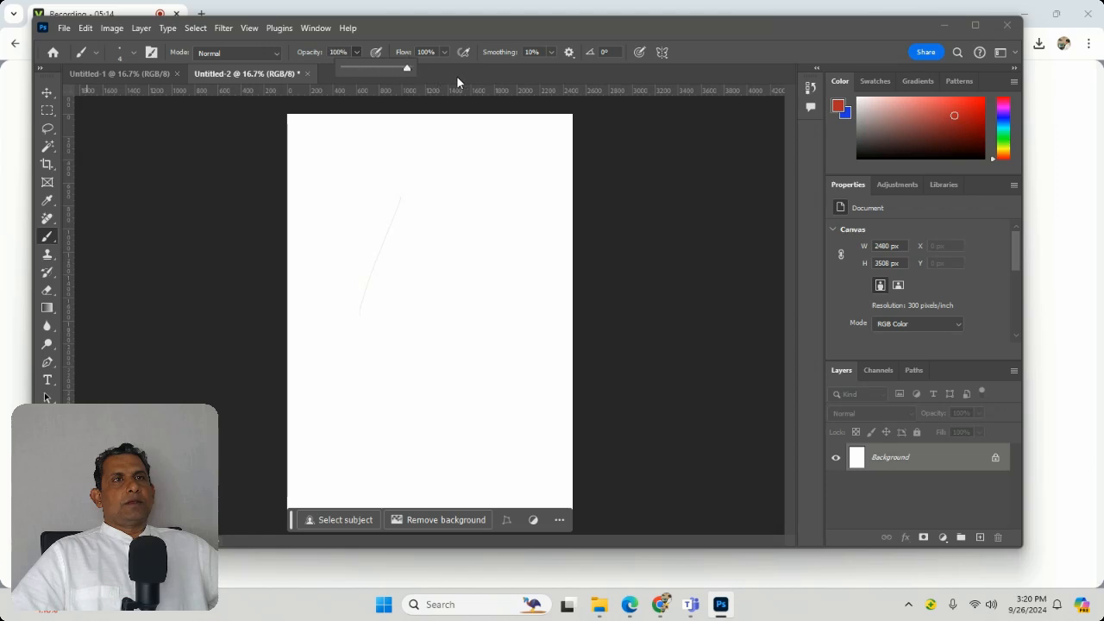
mouse_move(384, 233)
mouse_down()
mouse_move(345, 314)
mouse_move(438, 314)
mouse_up()
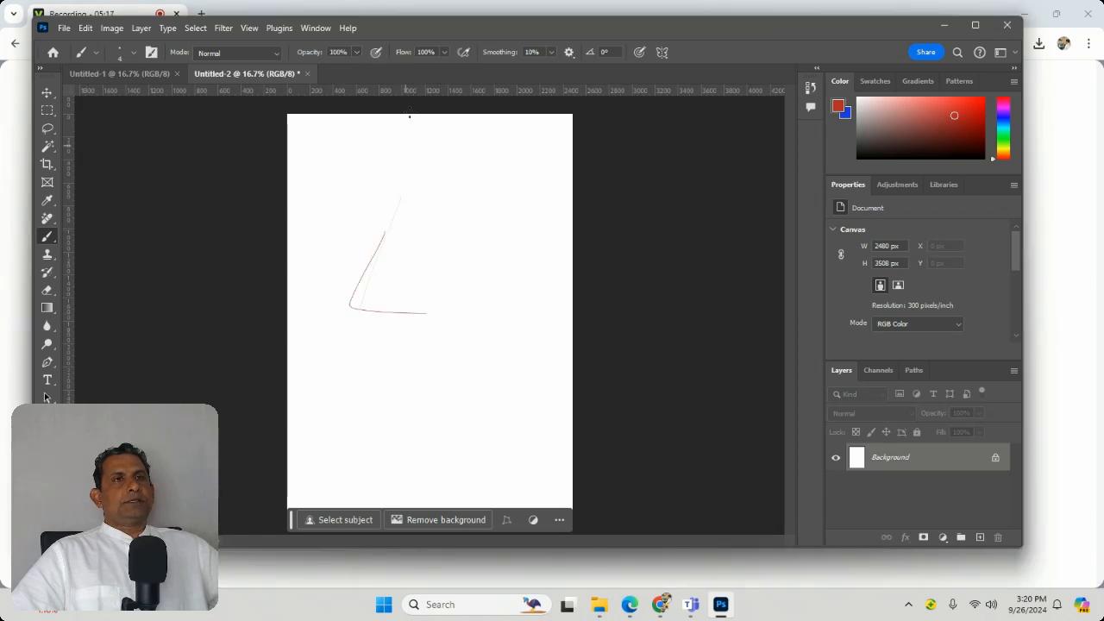
Look over the brush's smoothing and tool preset options, and set the brush size to 72 px
click(552, 52)
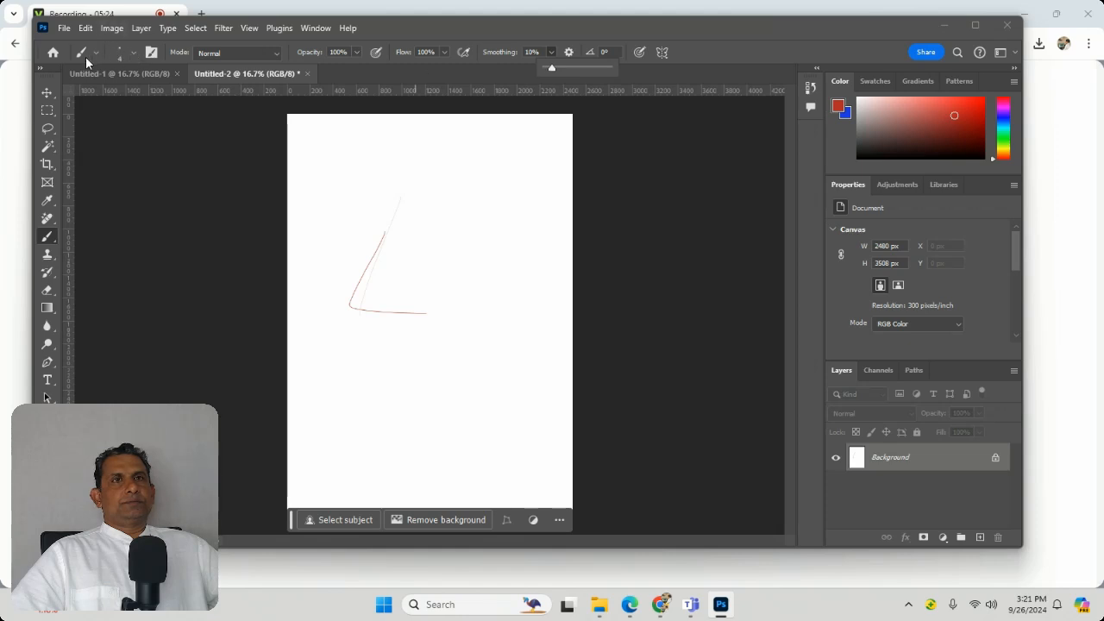
click(86, 55)
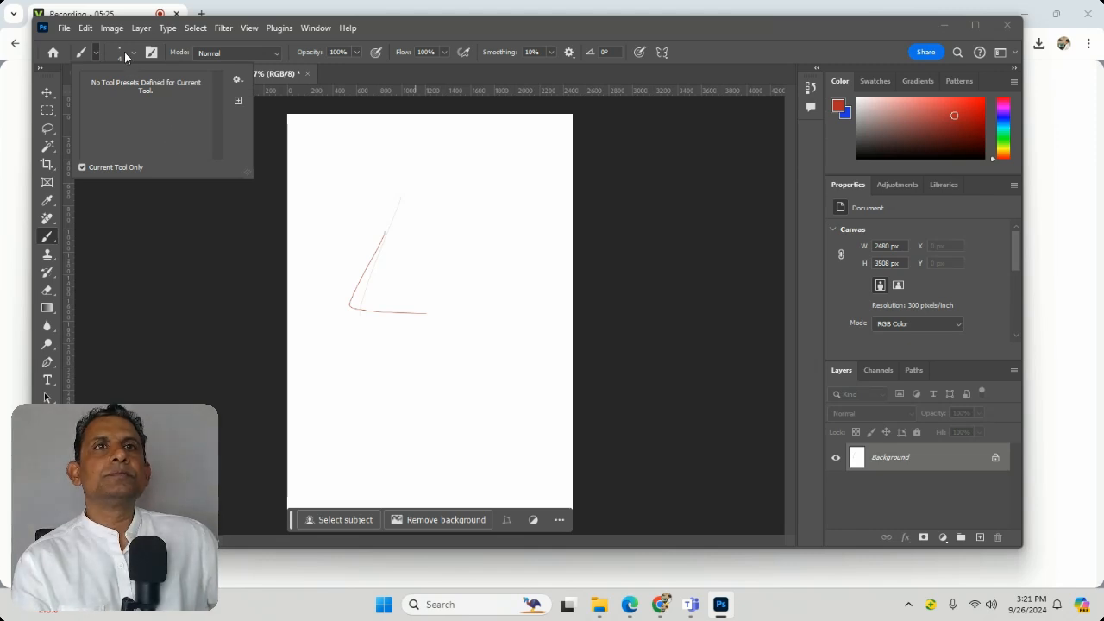
click(125, 56)
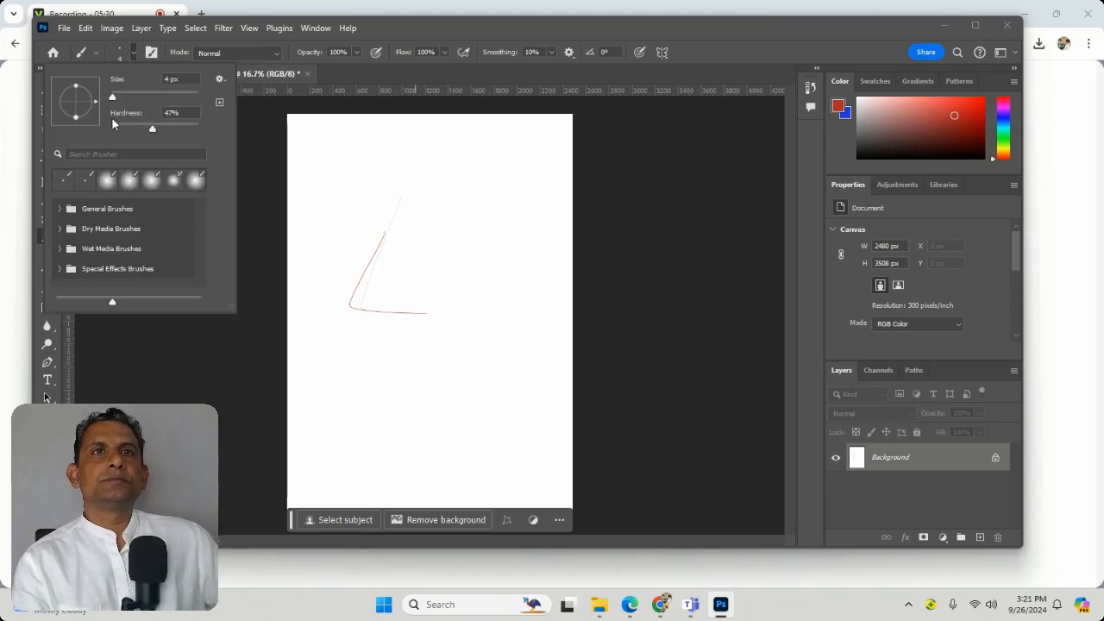
drag(119, 99, 143, 102)
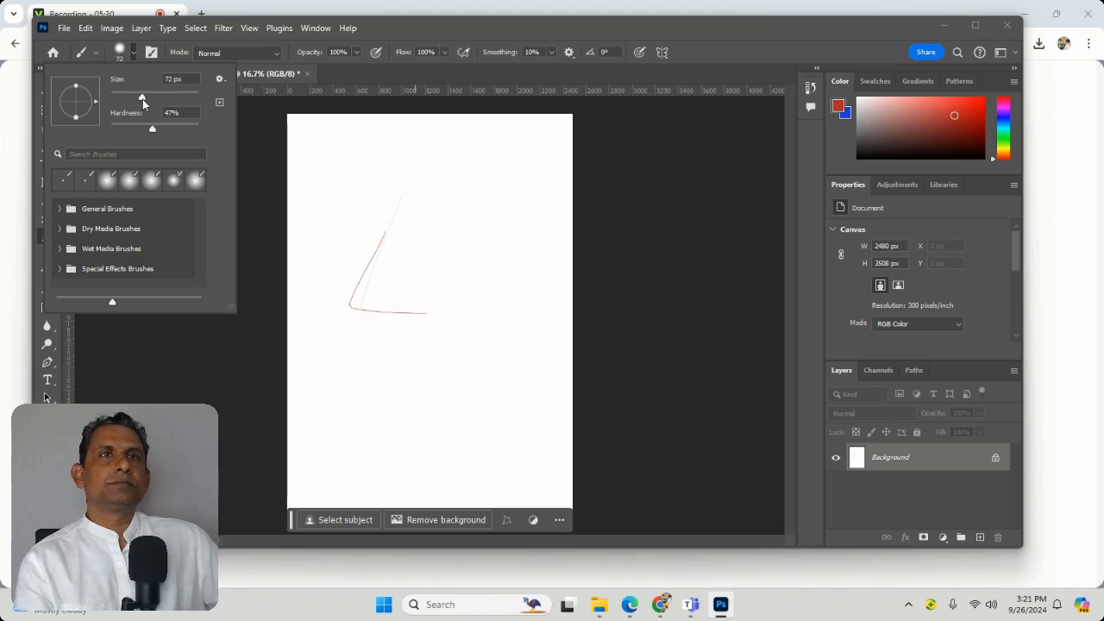
Paint a dot, several thick freehand red strokes and a small ring on the Background layer
click(385, 155)
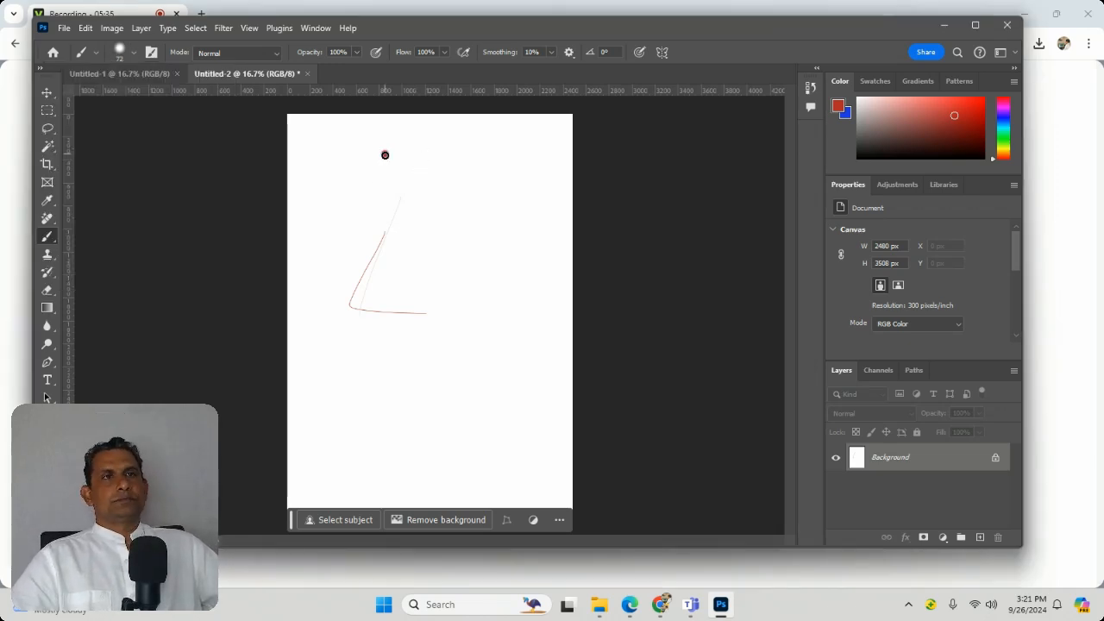
mouse_move(414, 164)
mouse_down()
mouse_move(373, 228)
mouse_move(418, 247)
mouse_move(362, 292)
mouse_move(392, 271)
mouse_move(388, 329)
mouse_move(500, 351)
mouse_up()
drag(446, 246, 494, 209)
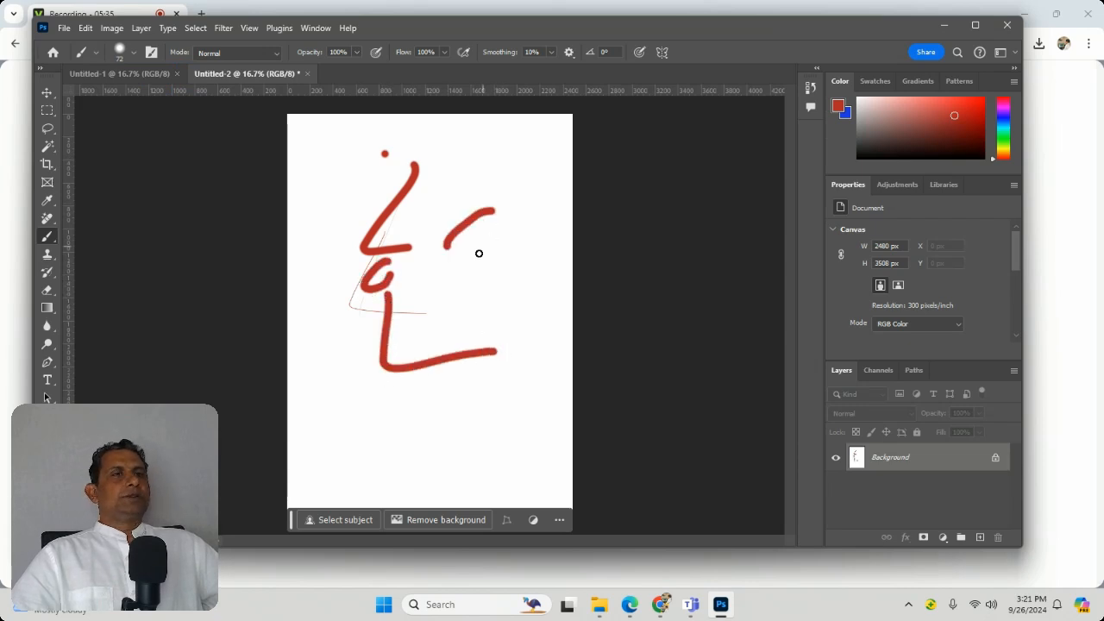
mouse_move(478, 253)
mouse_down()
mouse_move(495, 257)
mouse_move(472, 244)
mouse_up()
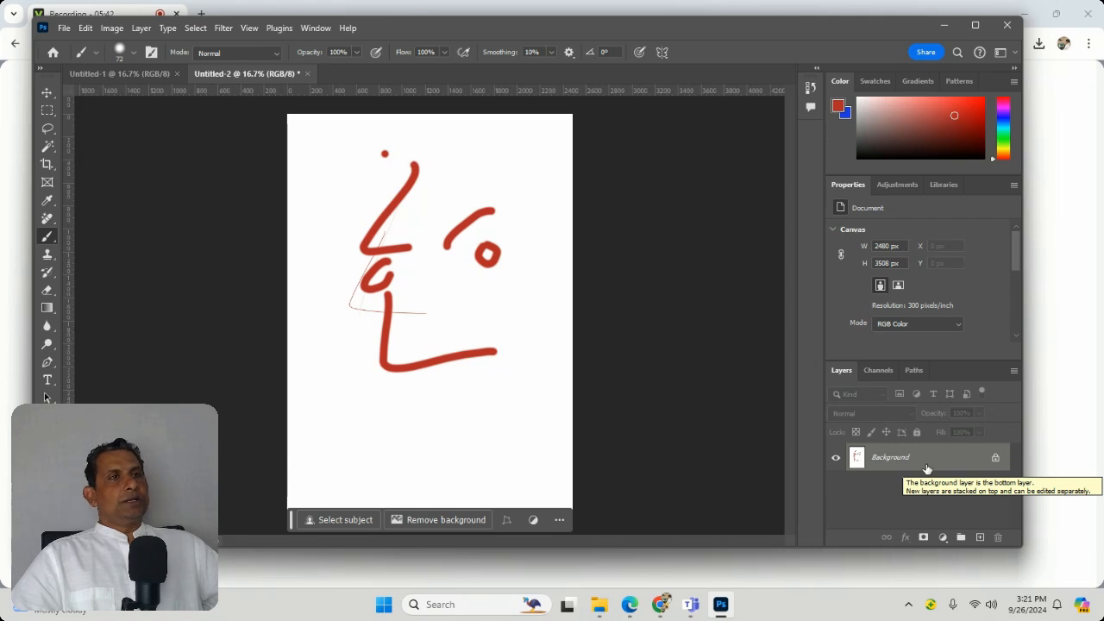
Paint a short angled red stroke low on the page, and fill the Background layer with the blue background colour and the red foreground colour in turn
mouse_move(445, 422)
mouse_down()
mouse_move(478, 443)
mouse_move(467, 447)
mouse_up()
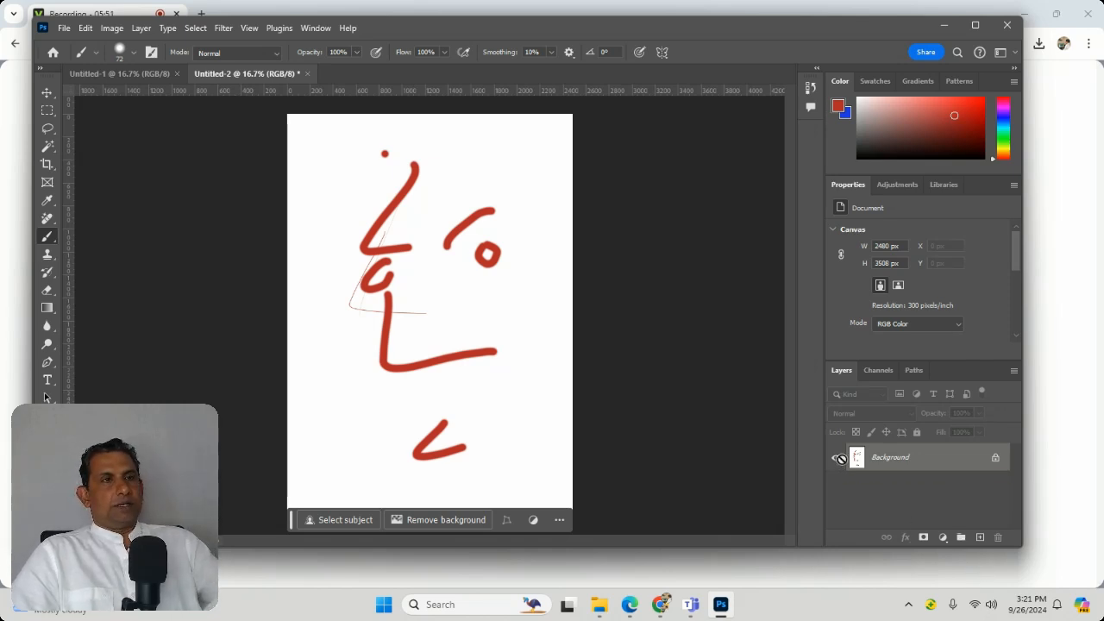
key(ctrl+BackSpace)
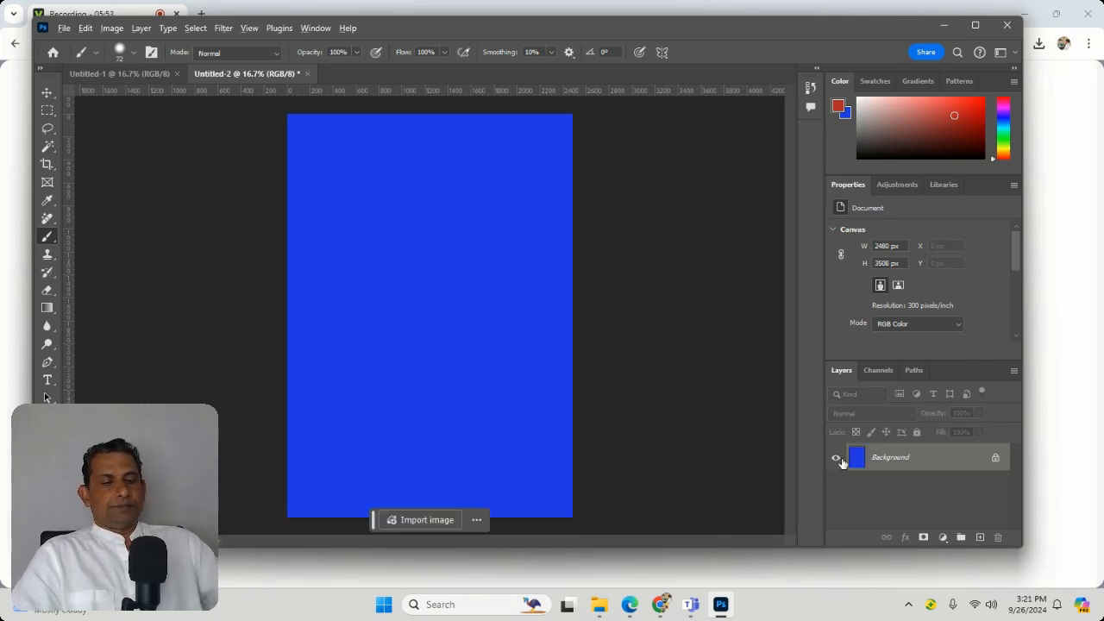
key(alt+BackSpace)
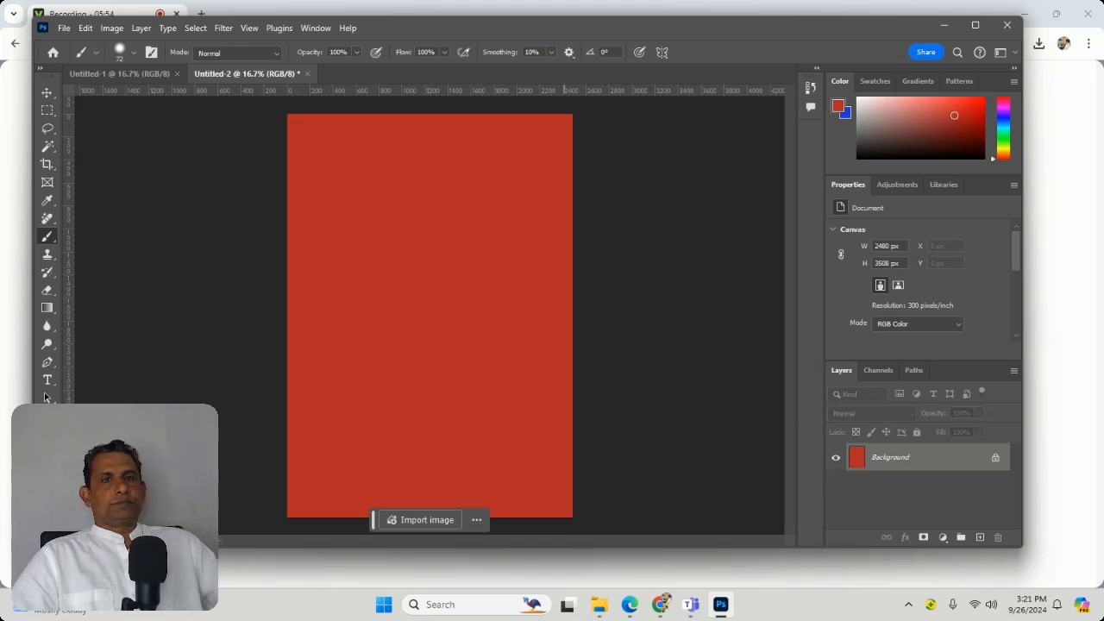
Reset the colours to default black and white, and fill the Background layer with black and finally with white
key(d)
key(alt+BackSpace)
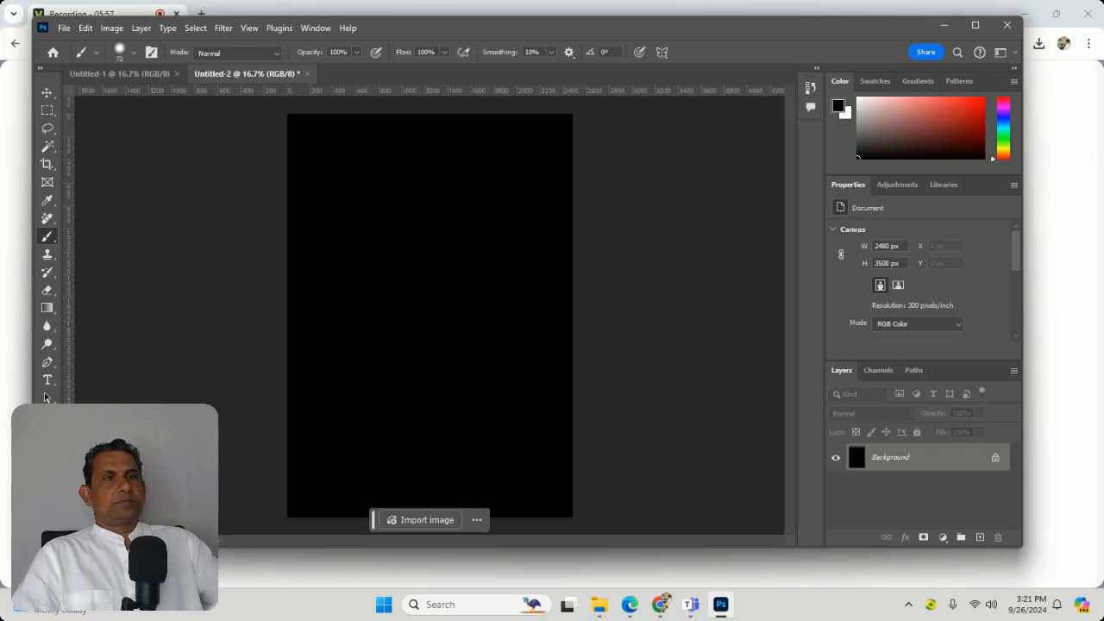
key(ctrl+BackSpace)
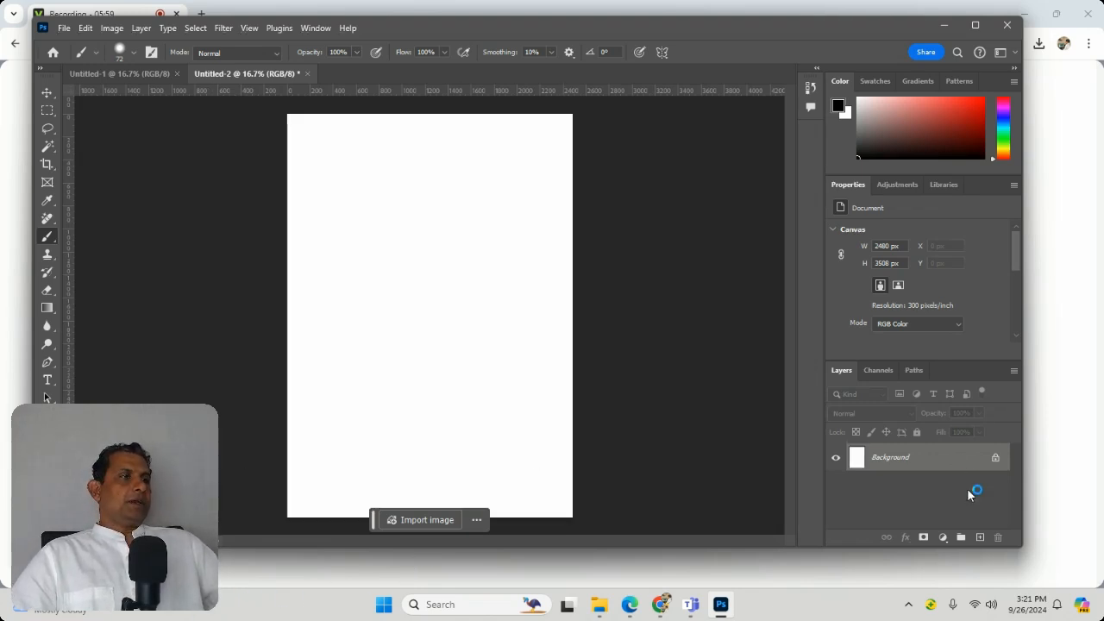
Add a new layer above the Background and paint a black freehand face with nose, mouth, chin, eye, eyebrow and hair outline on it
click(982, 538)
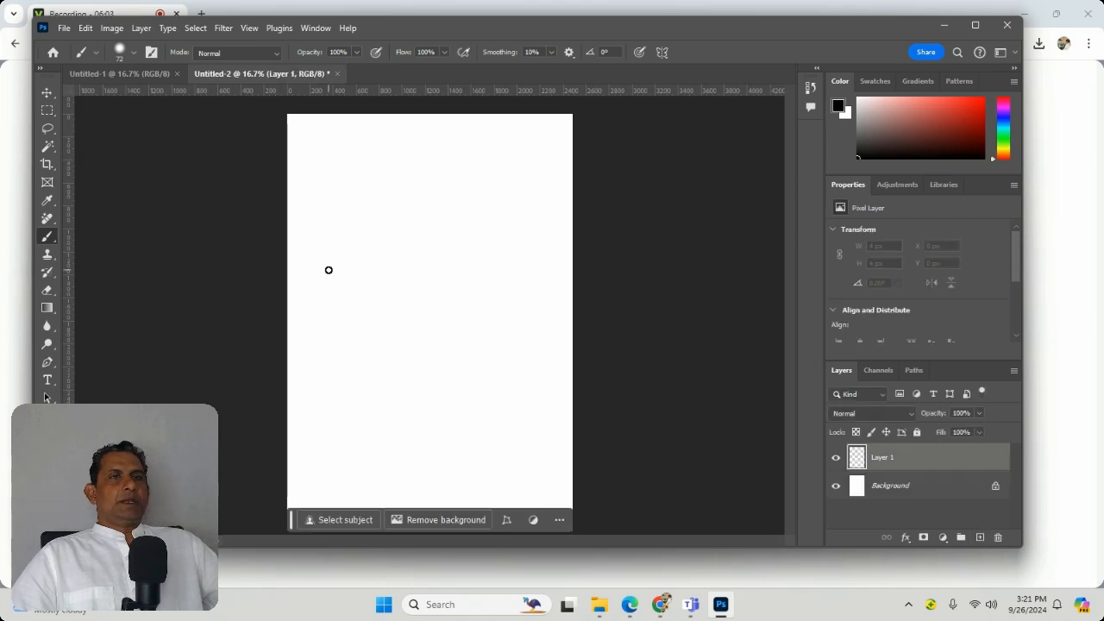
mouse_move(389, 230)
mouse_down()
mouse_move(410, 302)
mouse_move(439, 295)
mouse_move(377, 362)
mouse_move(394, 321)
mouse_move(407, 396)
mouse_move(486, 336)
mouse_up()
click(378, 319)
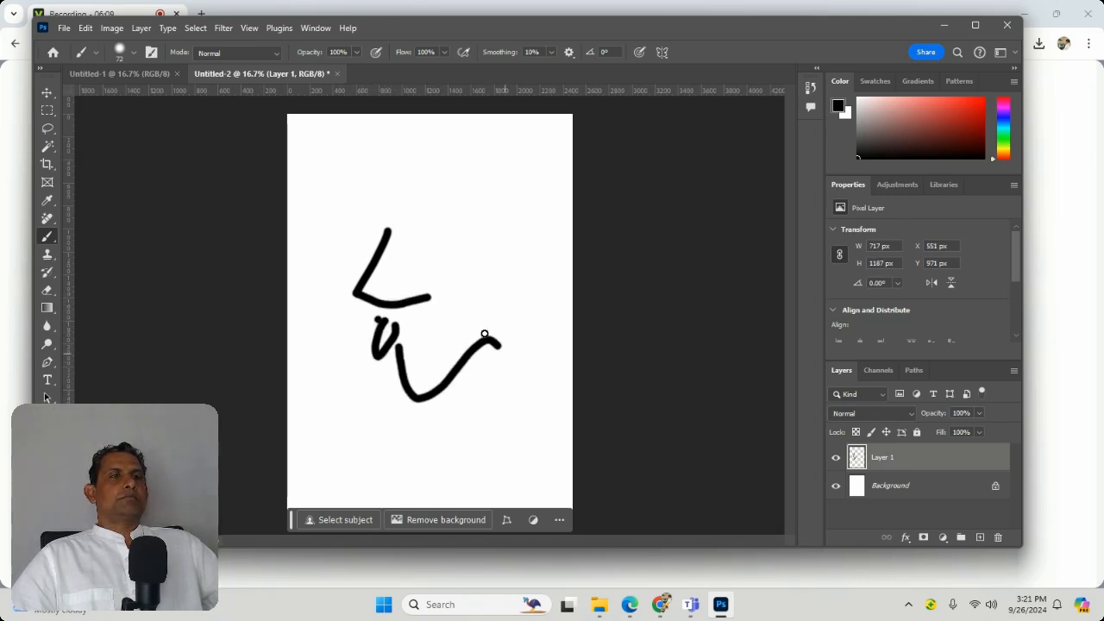
mouse_move(415, 258)
mouse_down()
mouse_move(461, 215)
mouse_move(490, 235)
mouse_move(466, 278)
mouse_up()
click(463, 244)
mouse_move(380, 223)
mouse_down()
mouse_move(441, 182)
mouse_move(513, 284)
mouse_move(499, 349)
mouse_up()
mouse_move(393, 240)
mouse_down()
mouse_move(534, 353)
mouse_move(523, 366)
mouse_up()
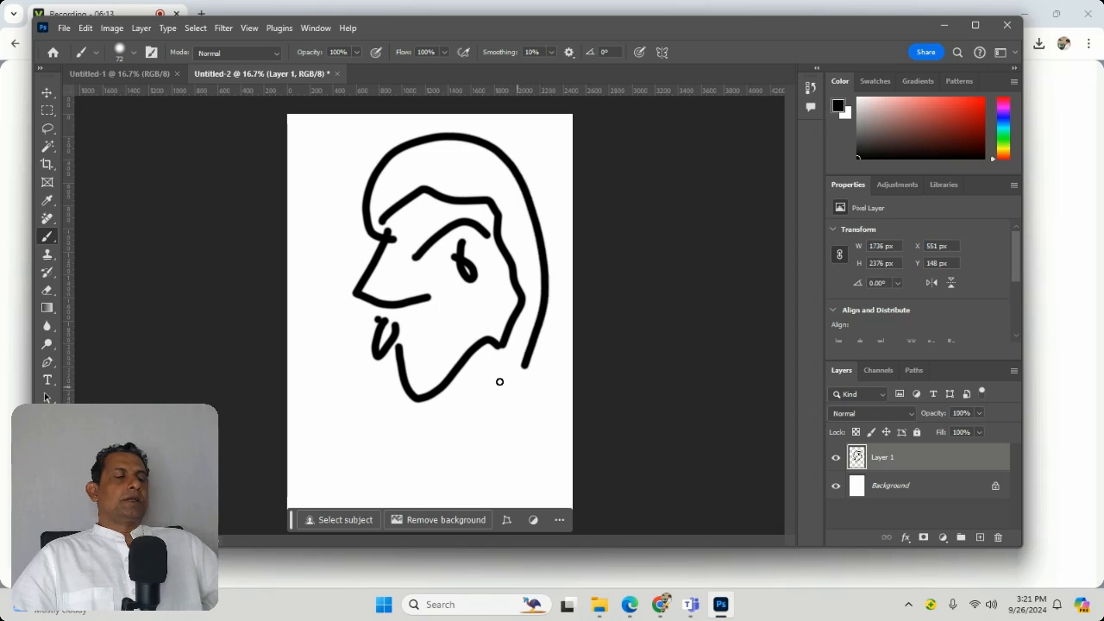
Hide and show Layer 1 several times to compare the page with and without the drawing, leaving the layer visible
click(835, 459)
click(835, 459)
click(835, 458)
click(834, 459)
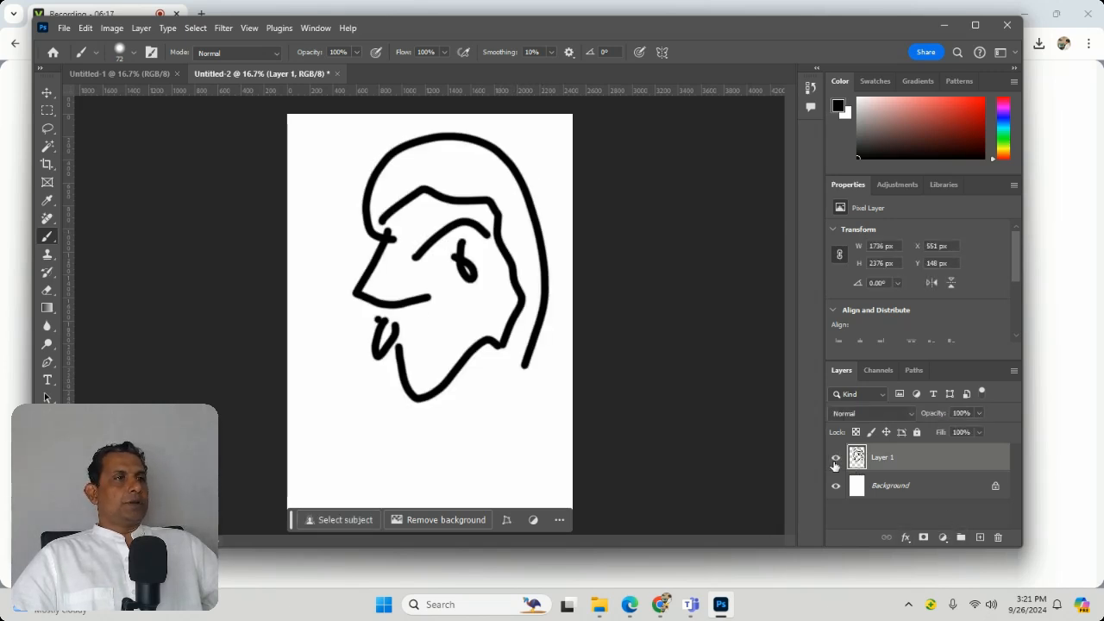
click(834, 459)
click(835, 459)
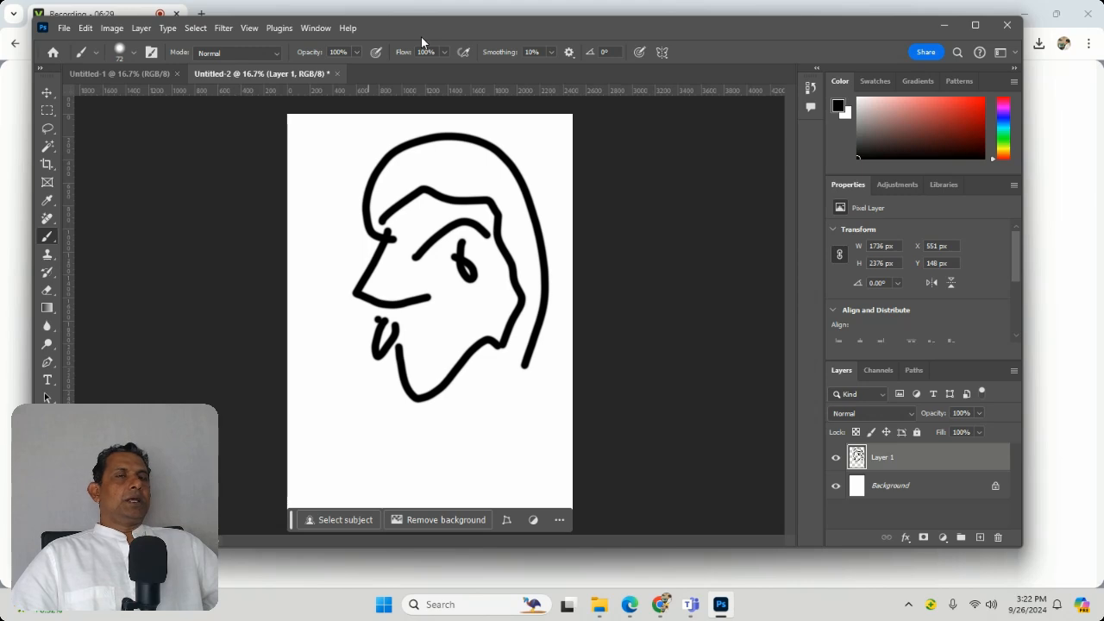
Look over the available file, edit, image and layer commands
click(64, 28)
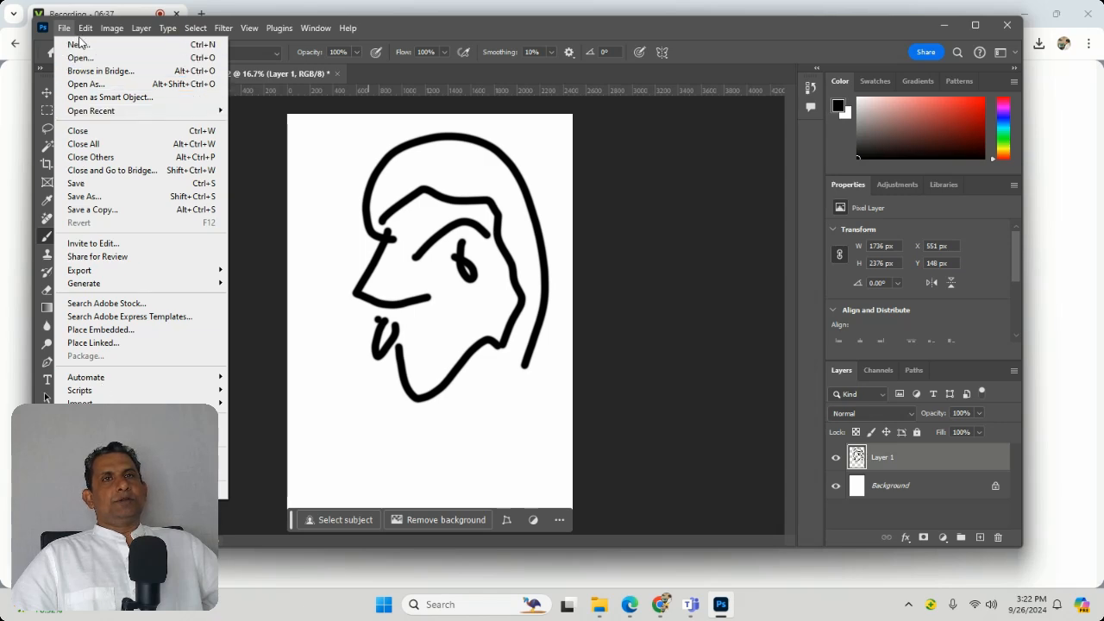
click(64, 28)
click(95, 29)
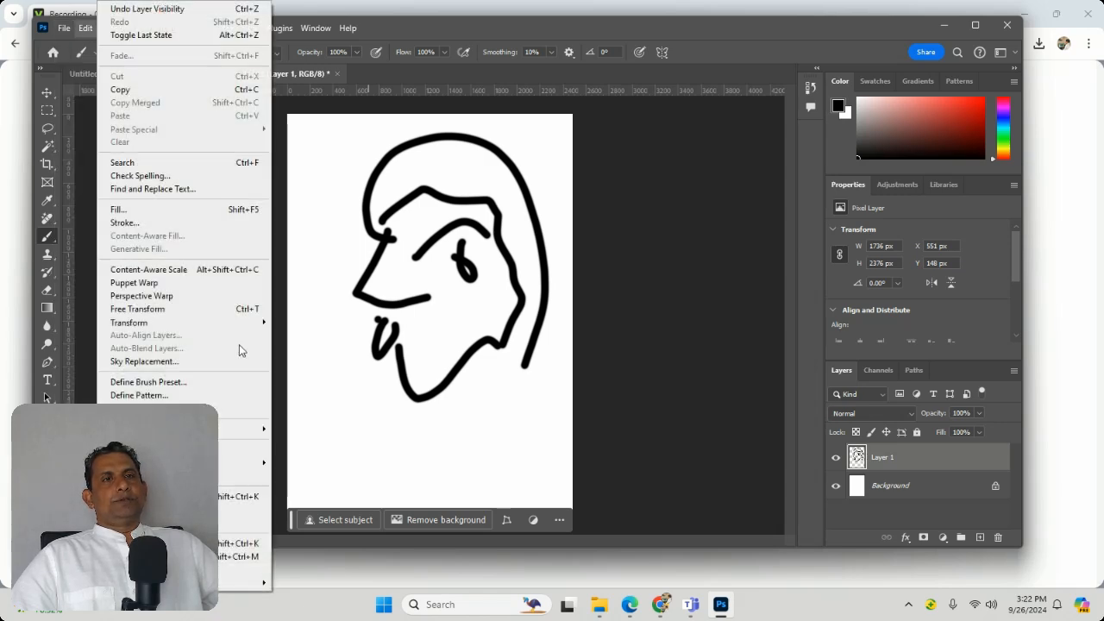
click(663, 325)
click(112, 27)
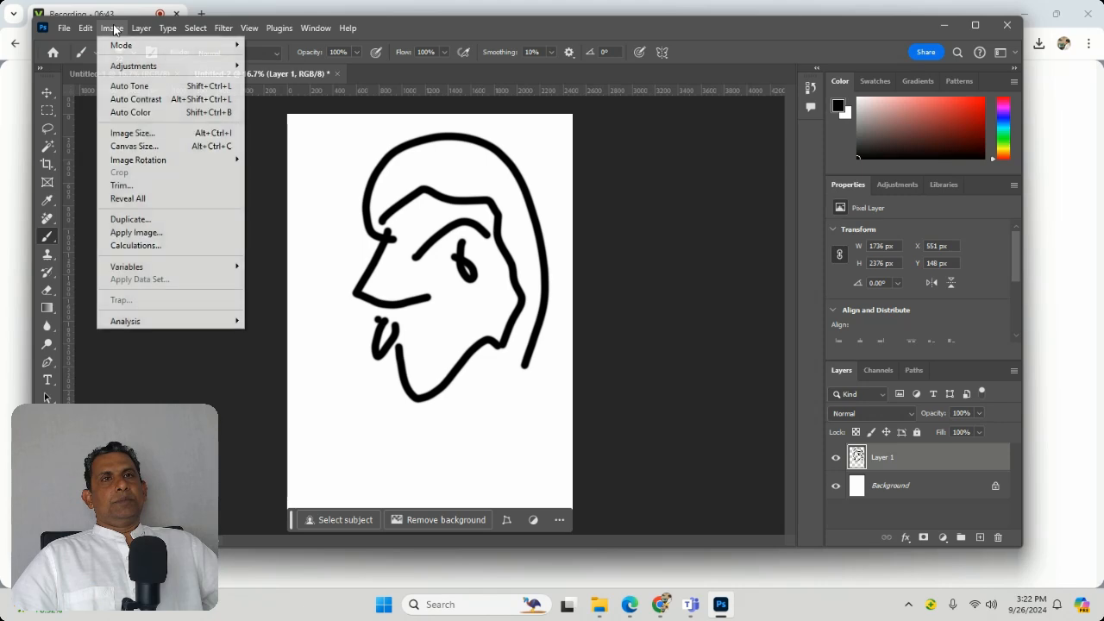
click(626, 265)
click(141, 27)
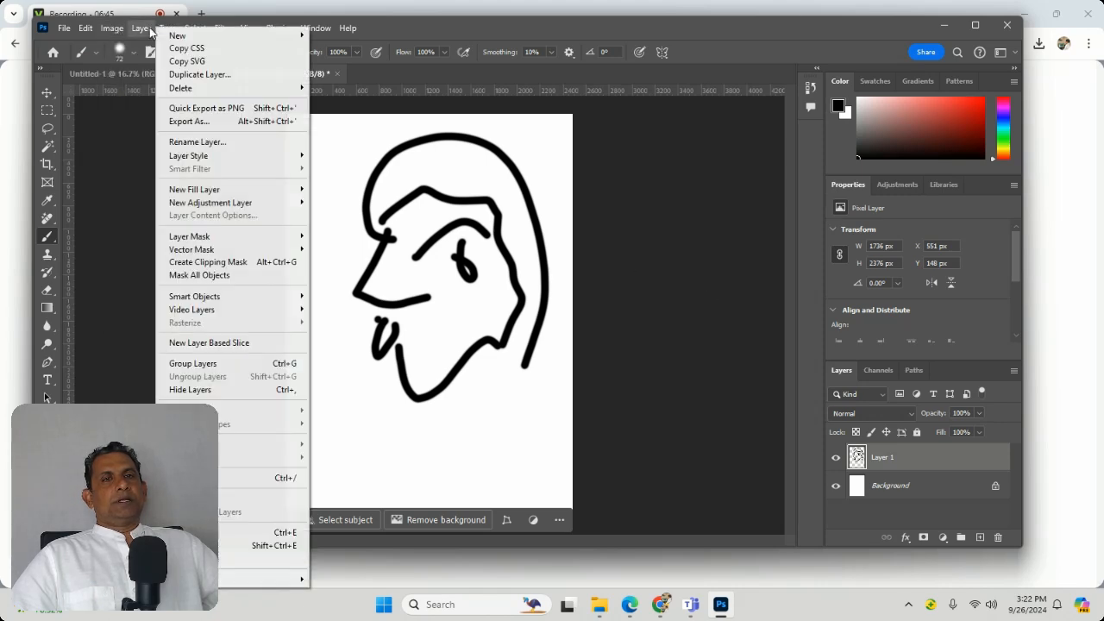
click(694, 287)
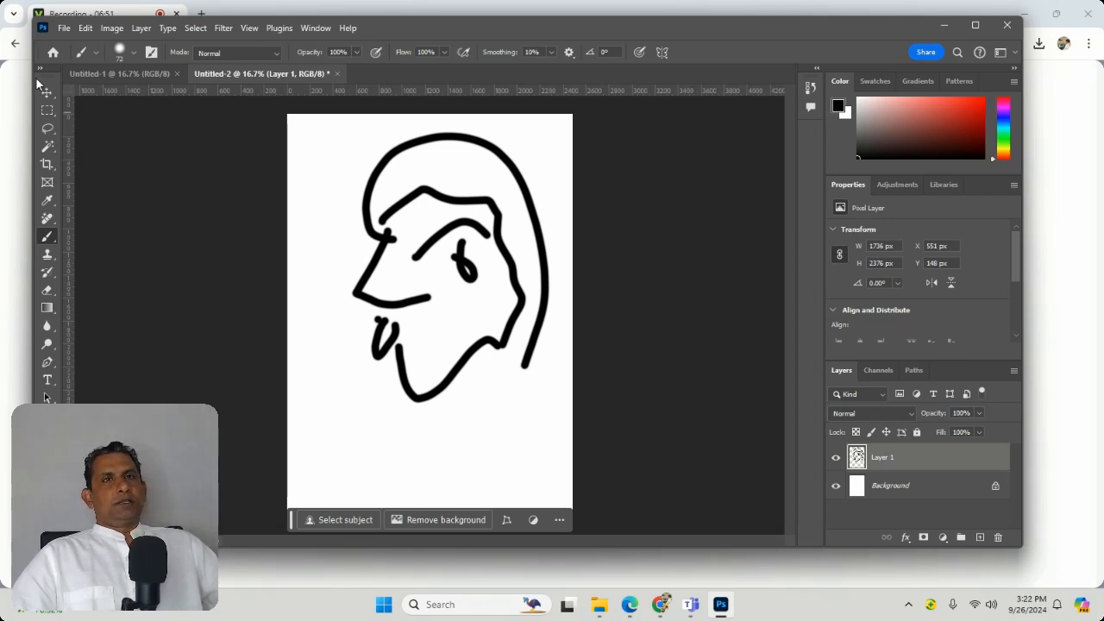
Float the toolbar and the Layers panel over the document window, and restore the layout by resetting the Essentials workspace
drag(40, 82, 352, 173)
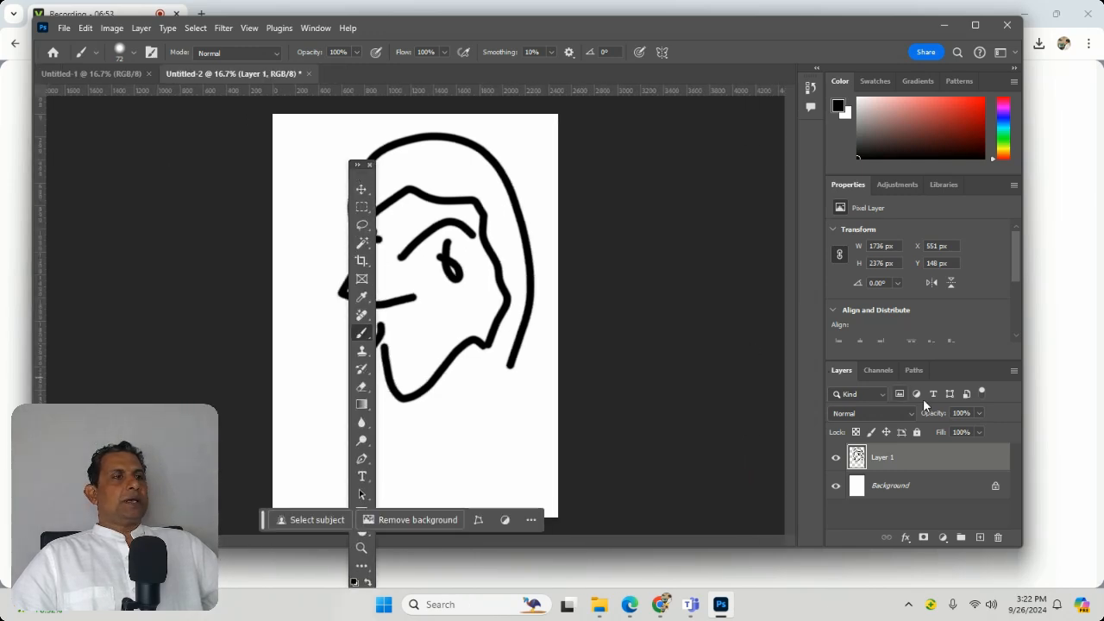
drag(841, 370, 596, 183)
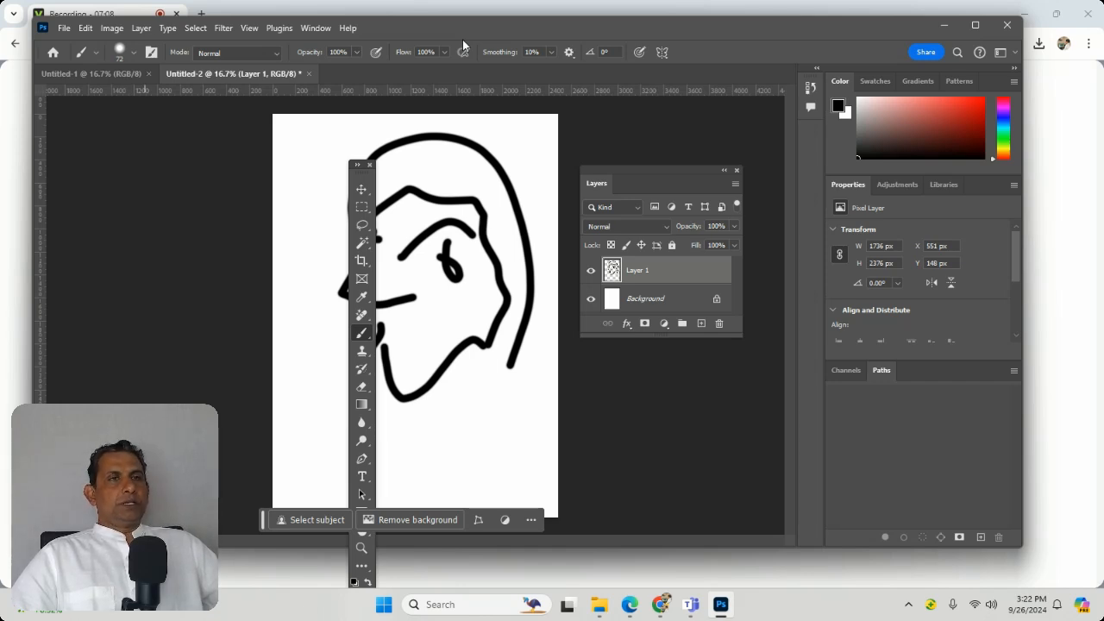
click(1013, 54)
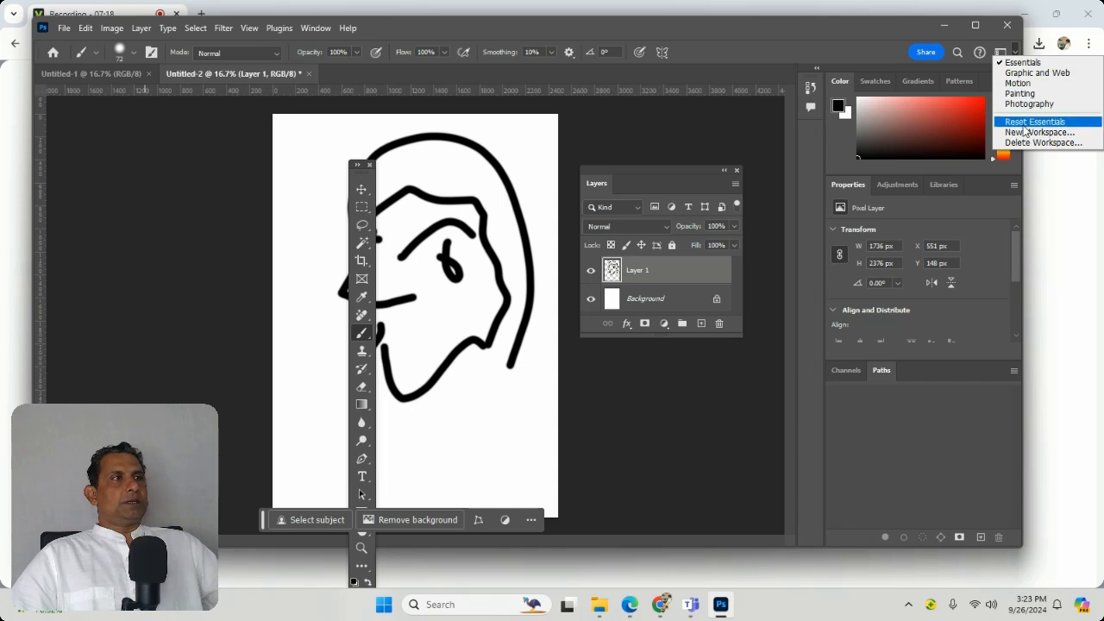
click(1026, 121)
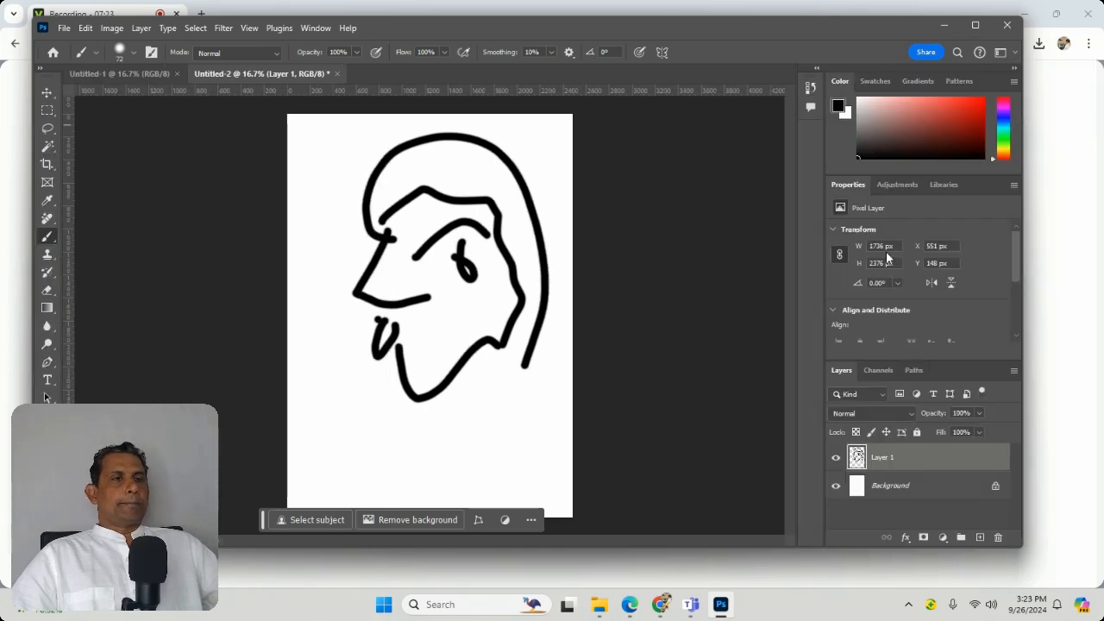
mouse_move(662, 606)
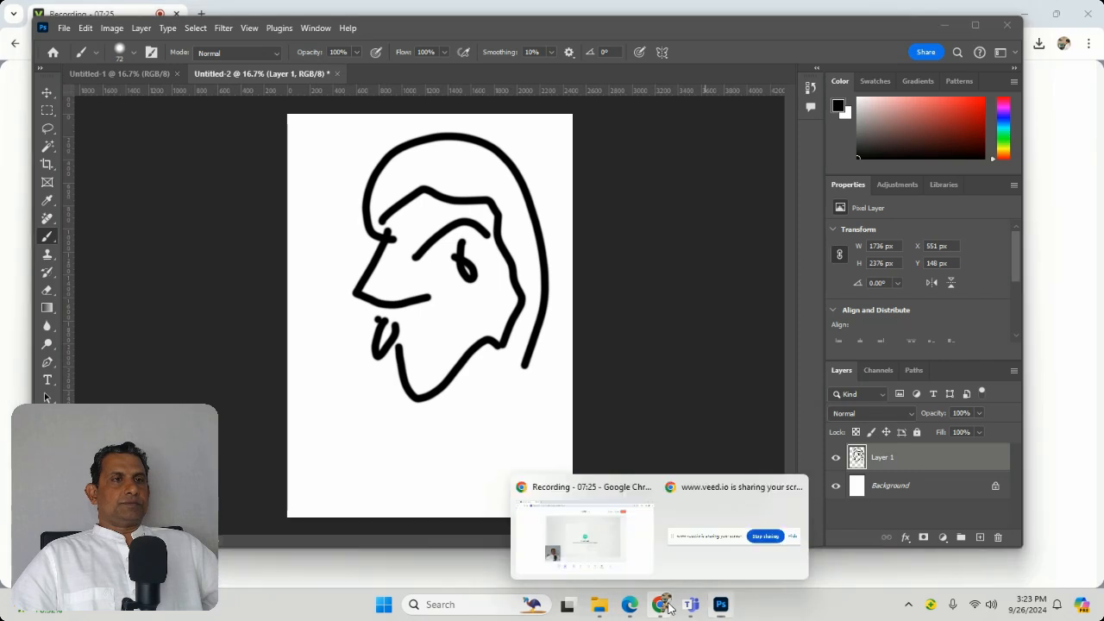
click(578, 543)
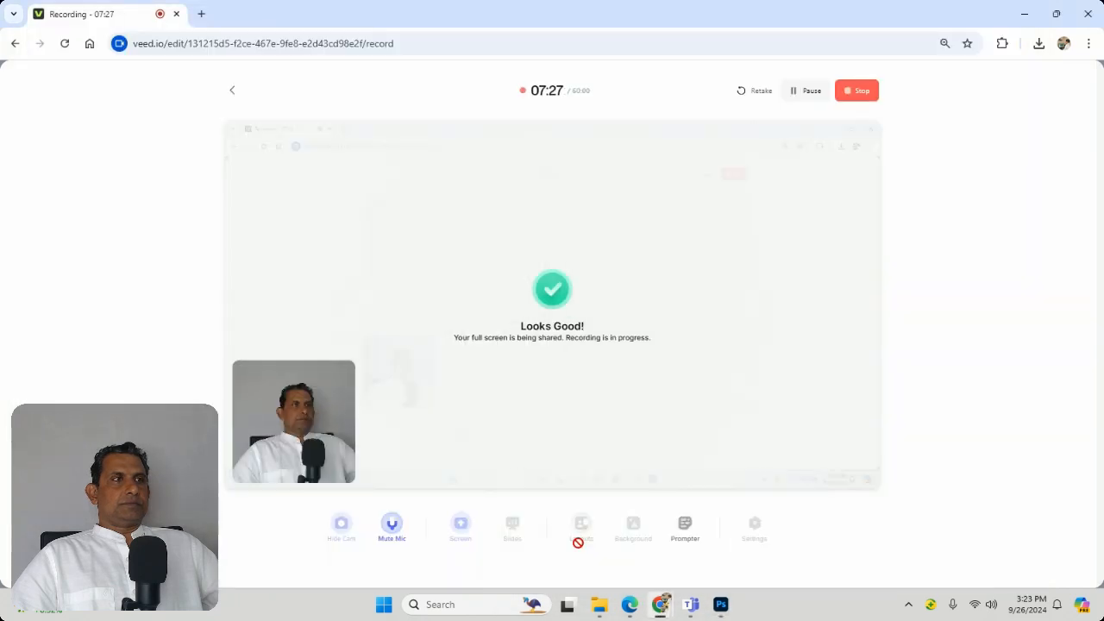